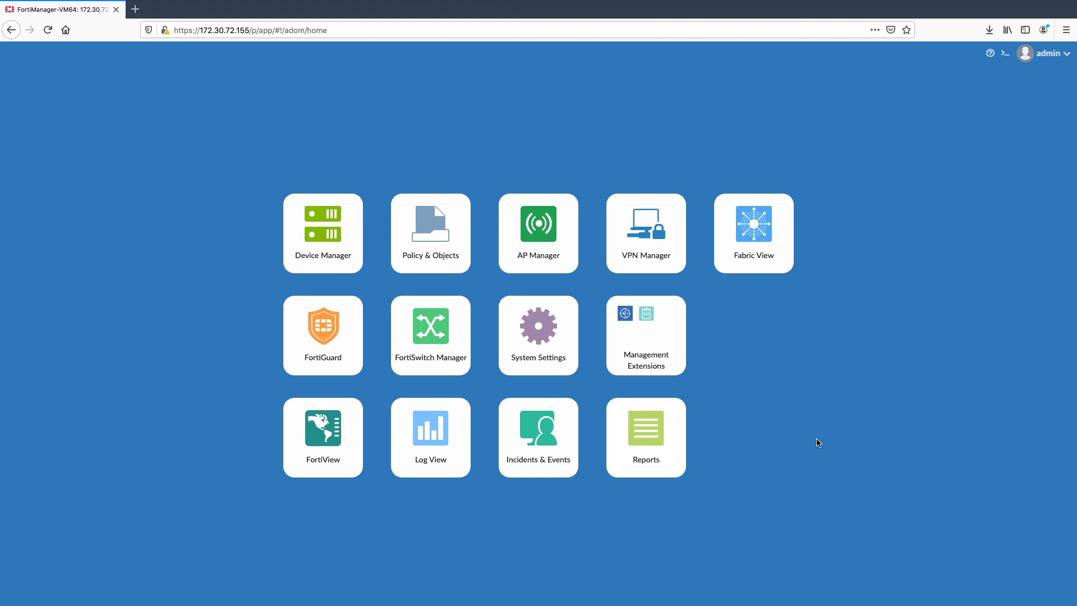
# Open the SD-WAN Orchestrator management extension and view the device map across North America and Europe
pyautogui.click(625, 316)
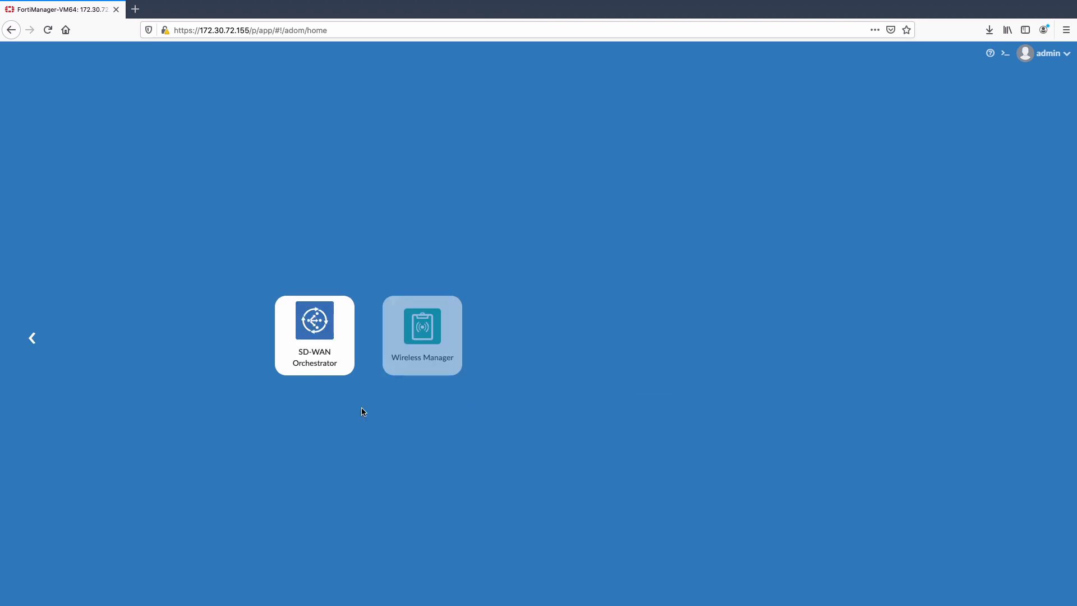
pyautogui.click(311, 345)
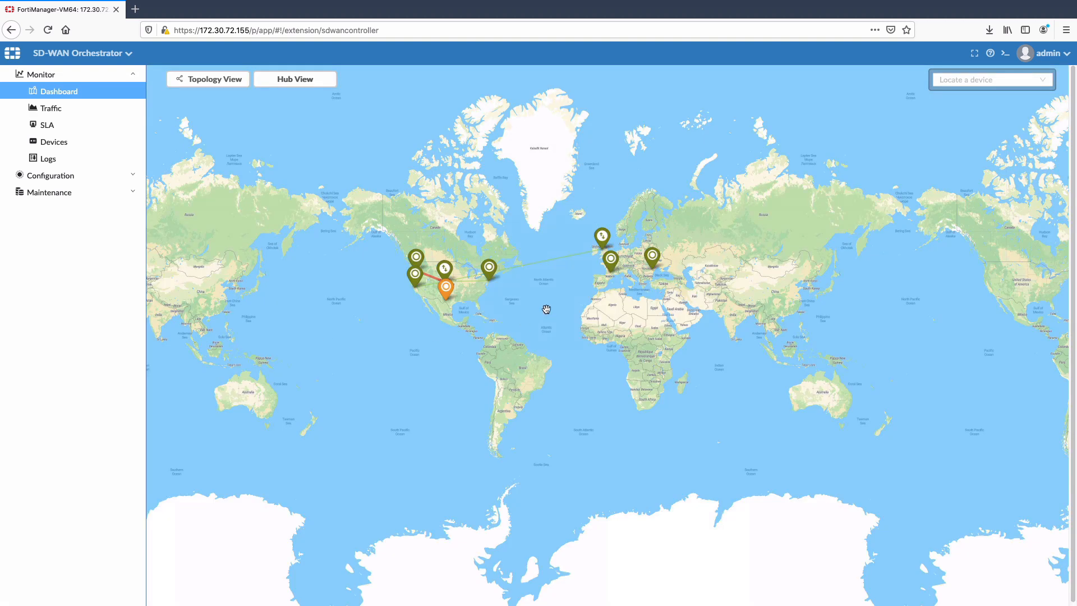
pyautogui.scroll(1, 547, 309)
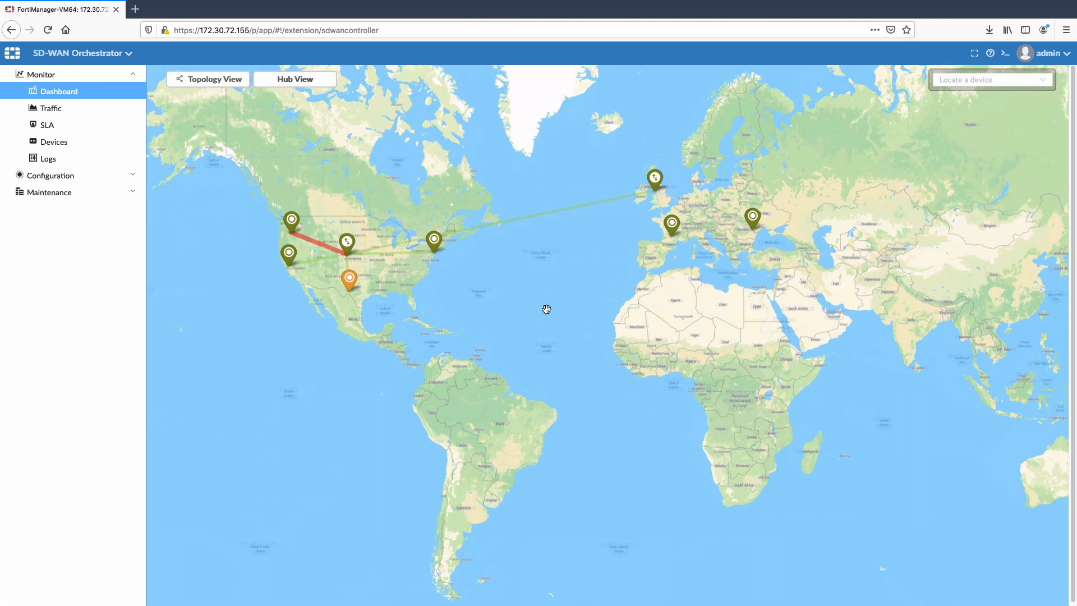
pyautogui.moveTo(545, 308); pyautogui.dragTo(578, 398)
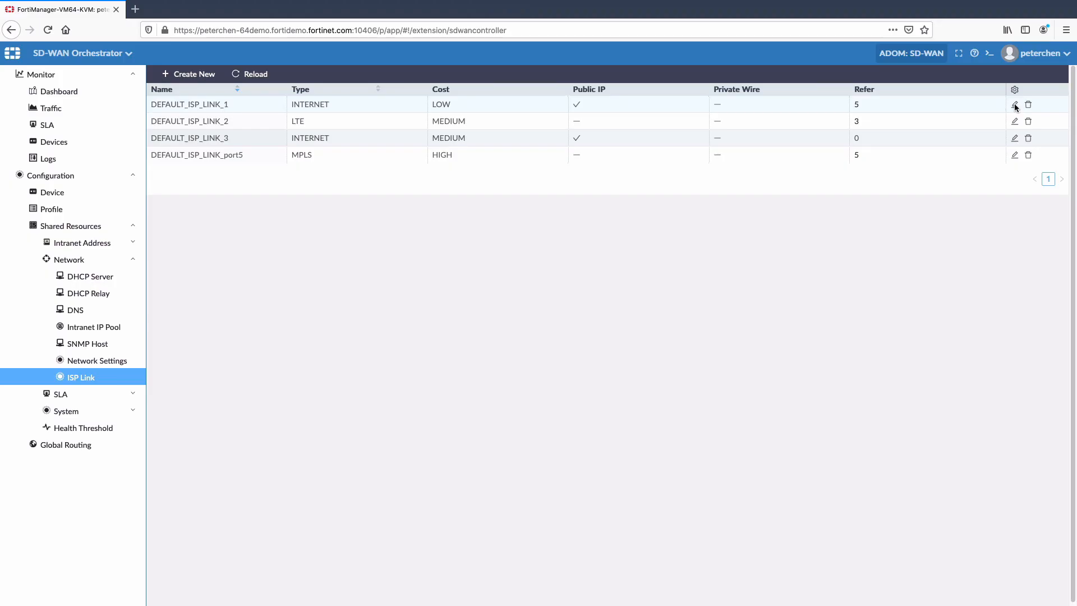
# Open the HIGH SLA quality level for editing
pyautogui.click(1015, 105)
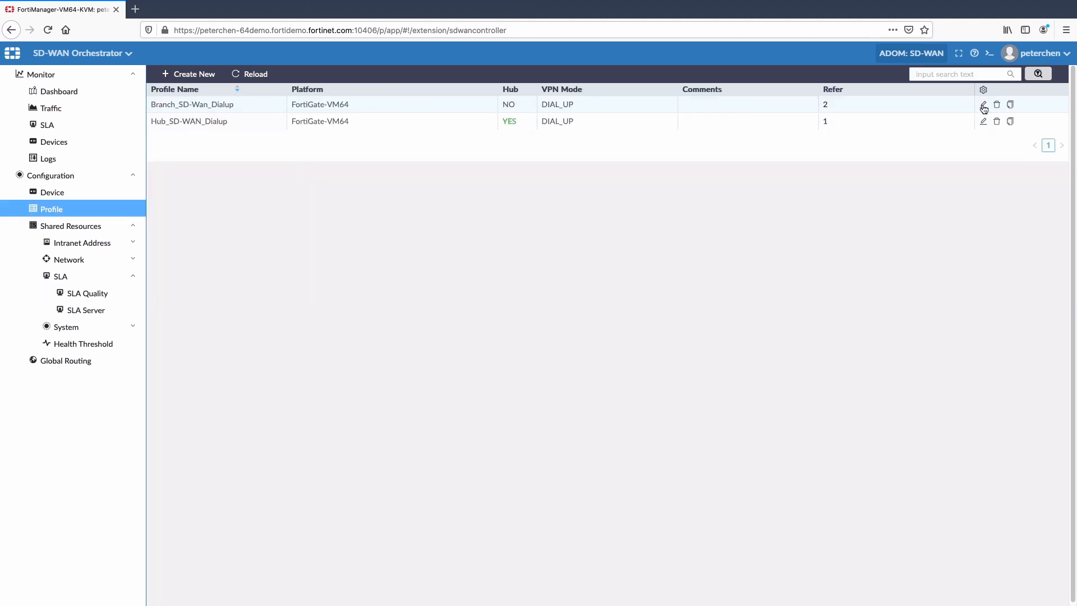
pyautogui.click(983, 106)
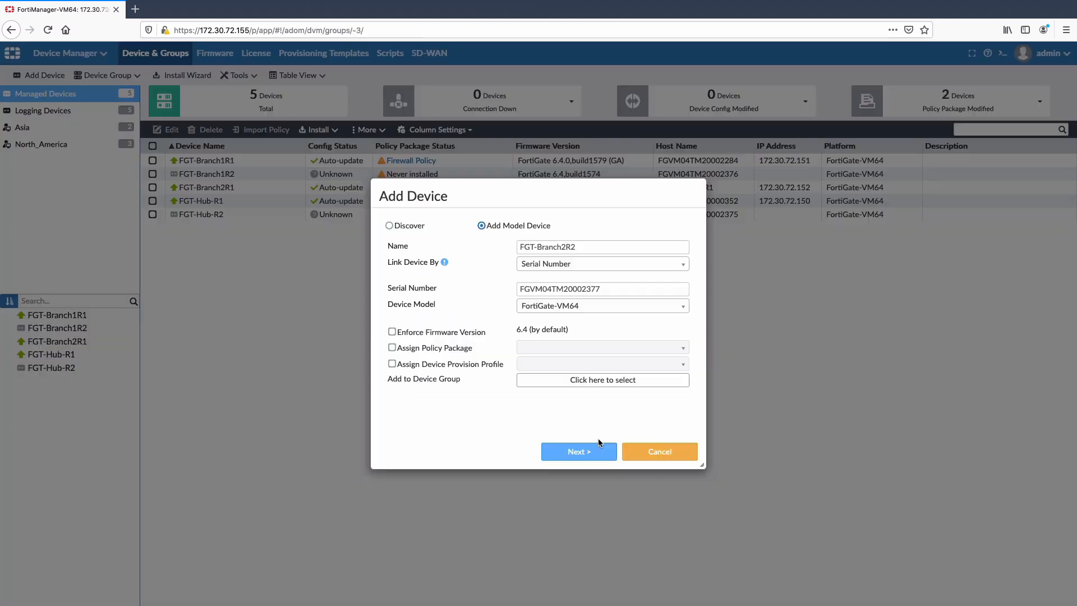
# Submit the model device FGT-Branch2R2 with device model FortiGate-VM64 to the managed devices
pyautogui.click(603, 450)
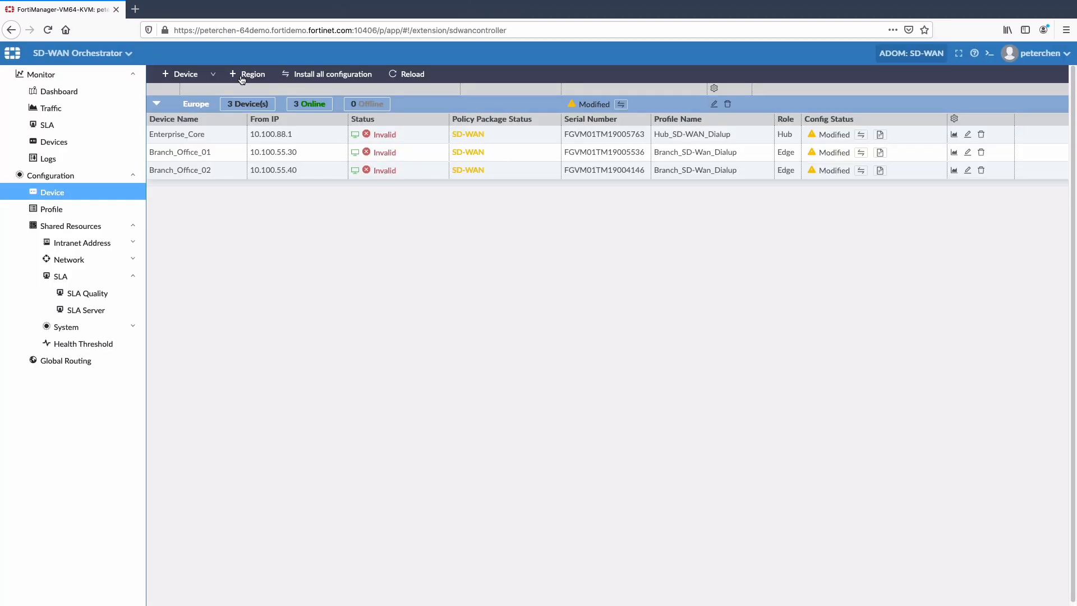
# Open the new region form in SD-WAN Orchestrator, and install all configuration on the Europe region's devices
pyautogui.click(241, 80)
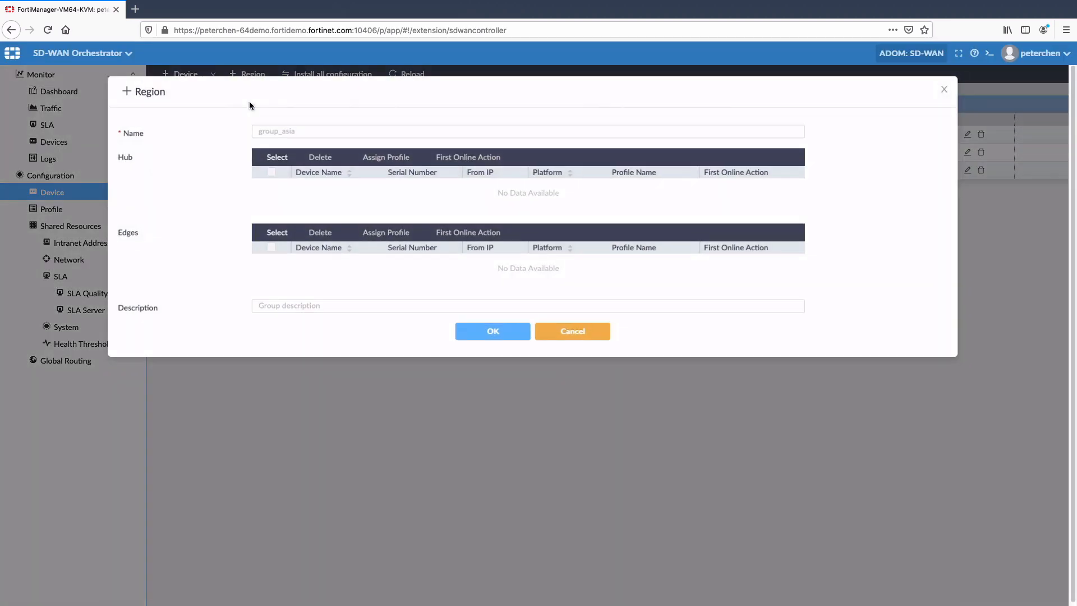
pyautogui.click(271, 131)
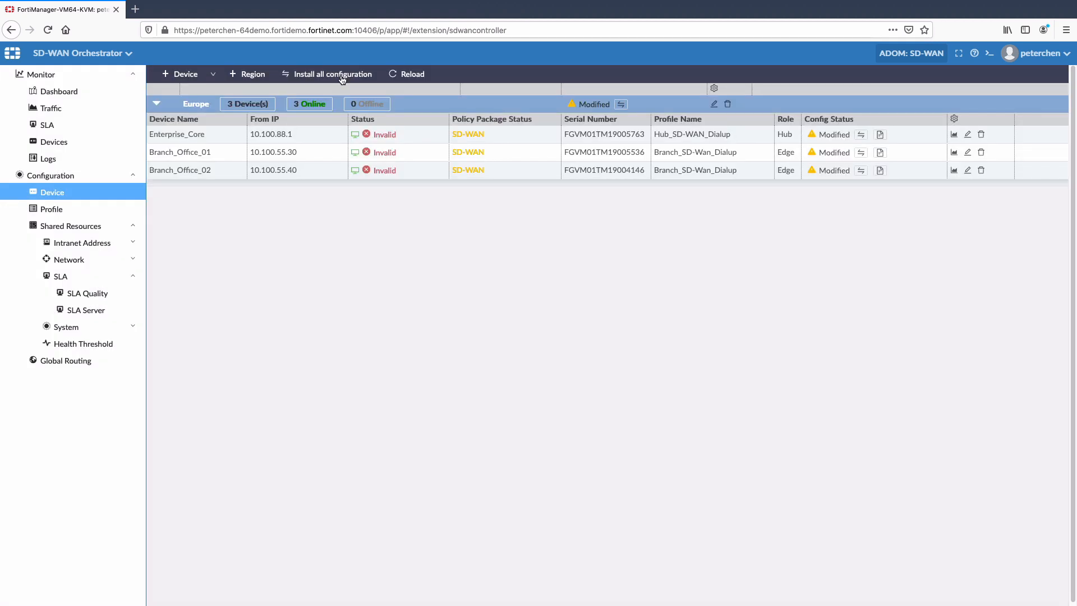
pyautogui.click(341, 78)
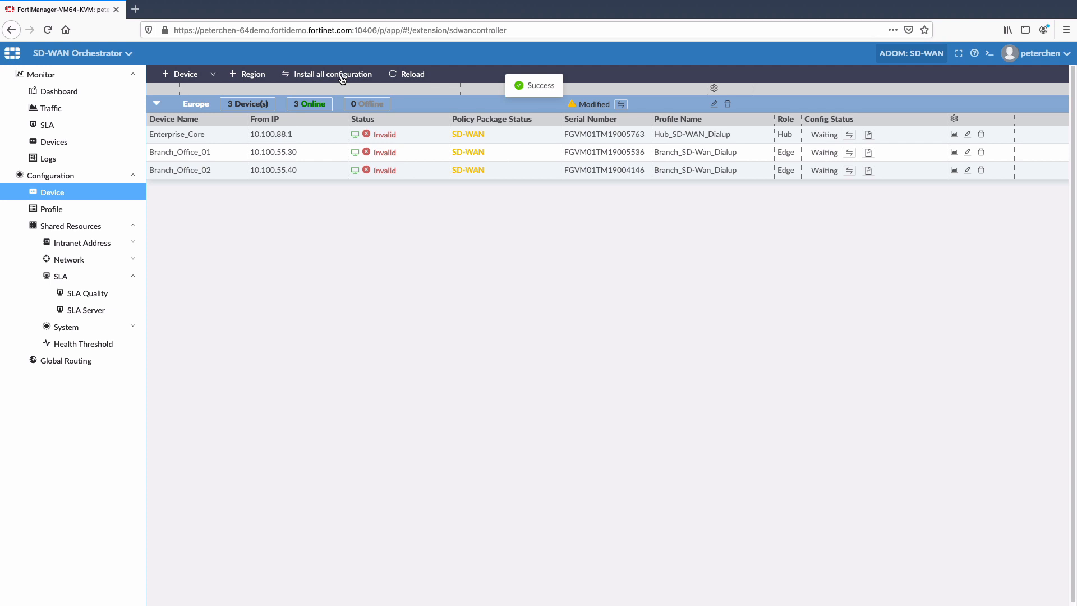
# Show the Europe region's dashboard as a topology and inspect the link between Branch_Office_01 and Enterprise_Core
pyautogui.click(931, 53)
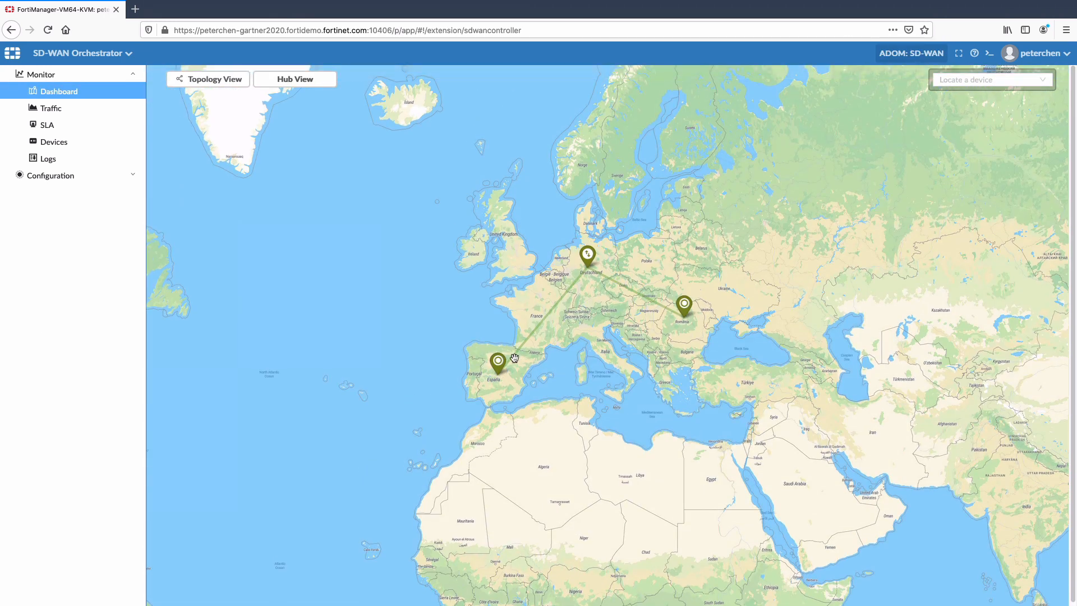
pyautogui.click(210, 80)
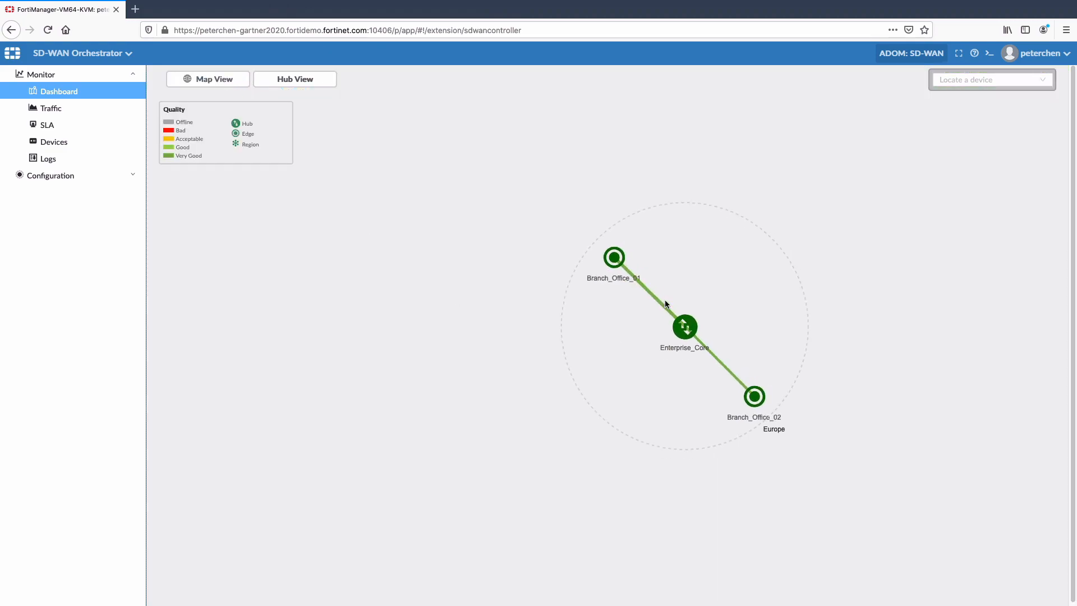
pyautogui.click(662, 300)
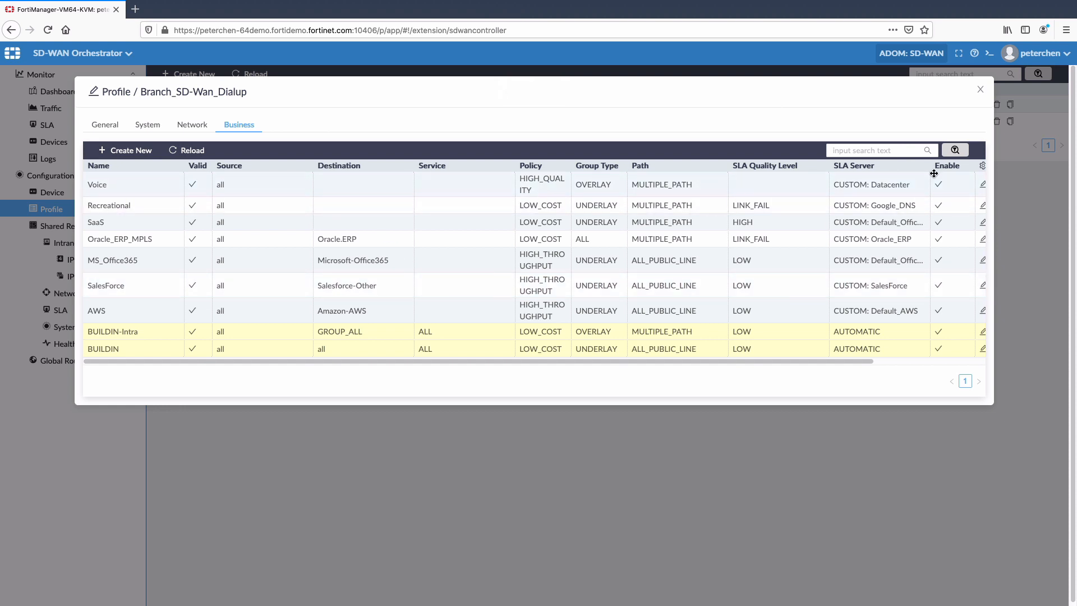
# Open the Voice business rule of the Branch_SD-Wan_Dialup profile and examine its user group and application choices
pyautogui.click(983, 185)
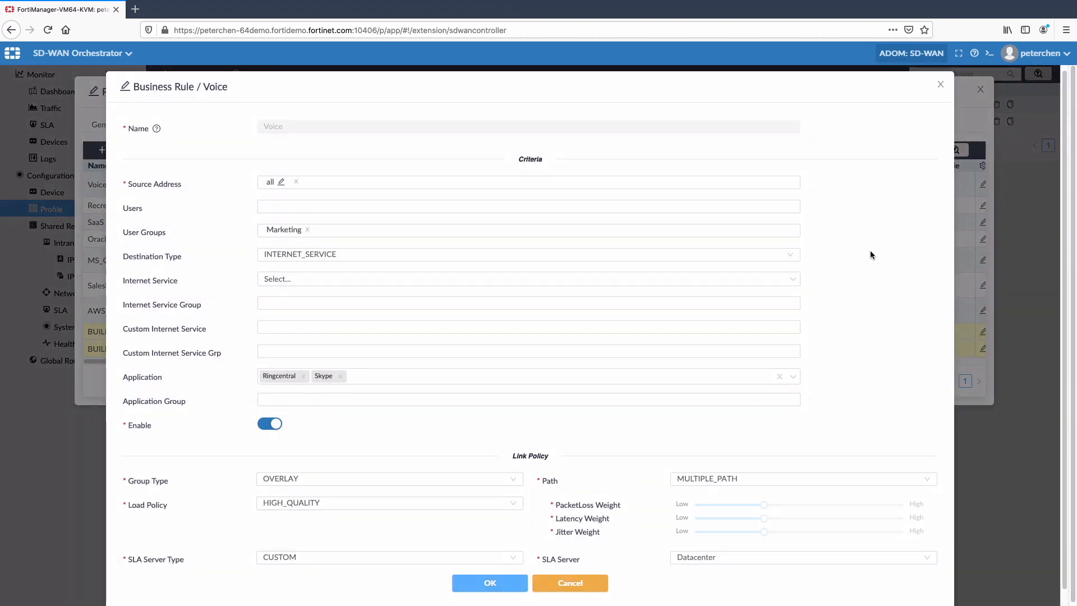
pyautogui.click(309, 231)
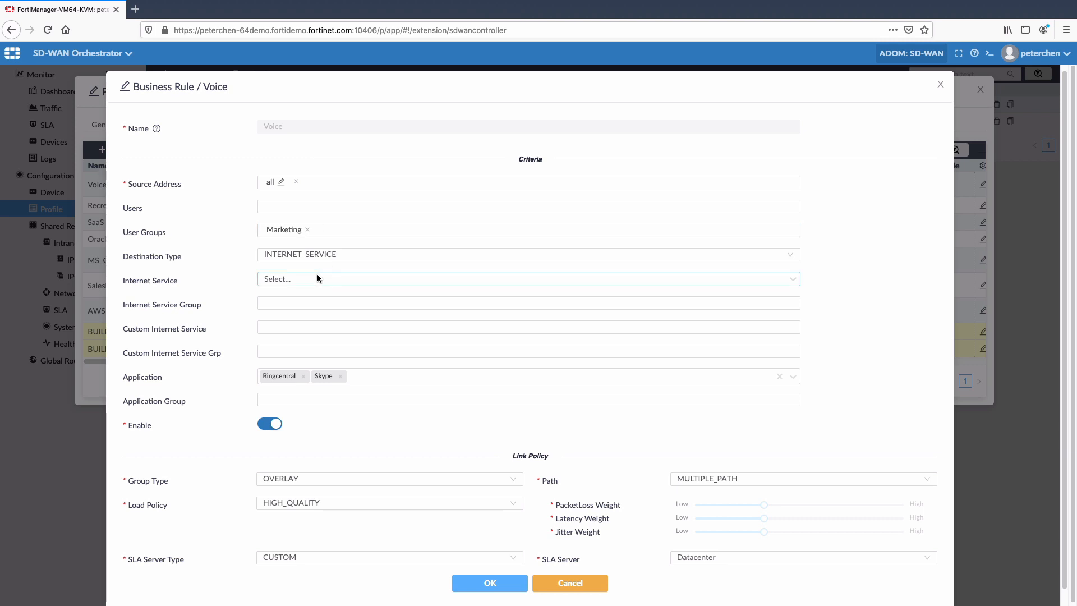
pyautogui.click(359, 377)
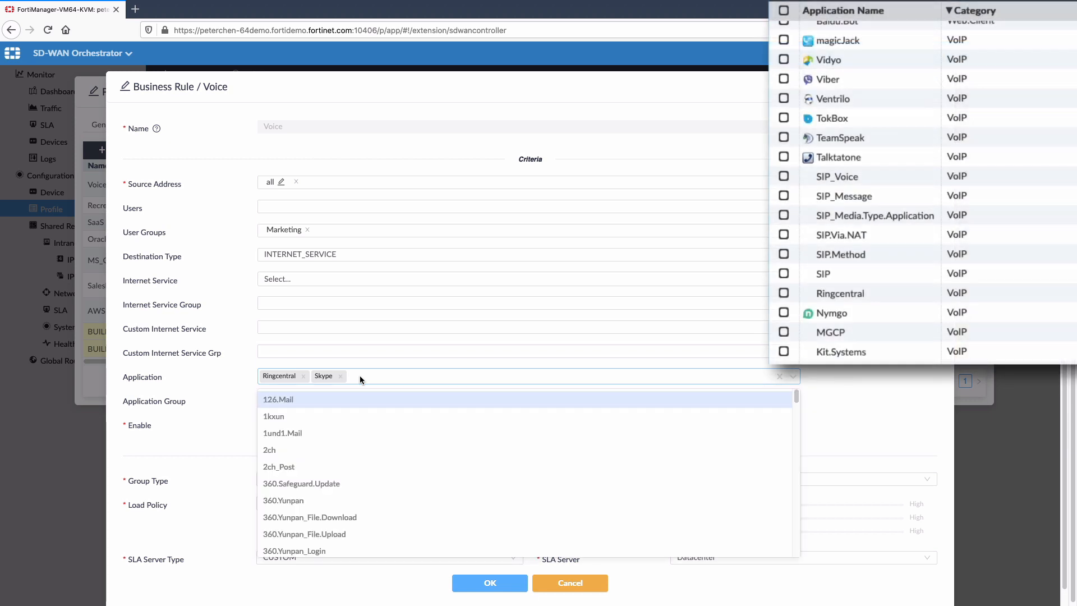
pyautogui.click(360, 377)
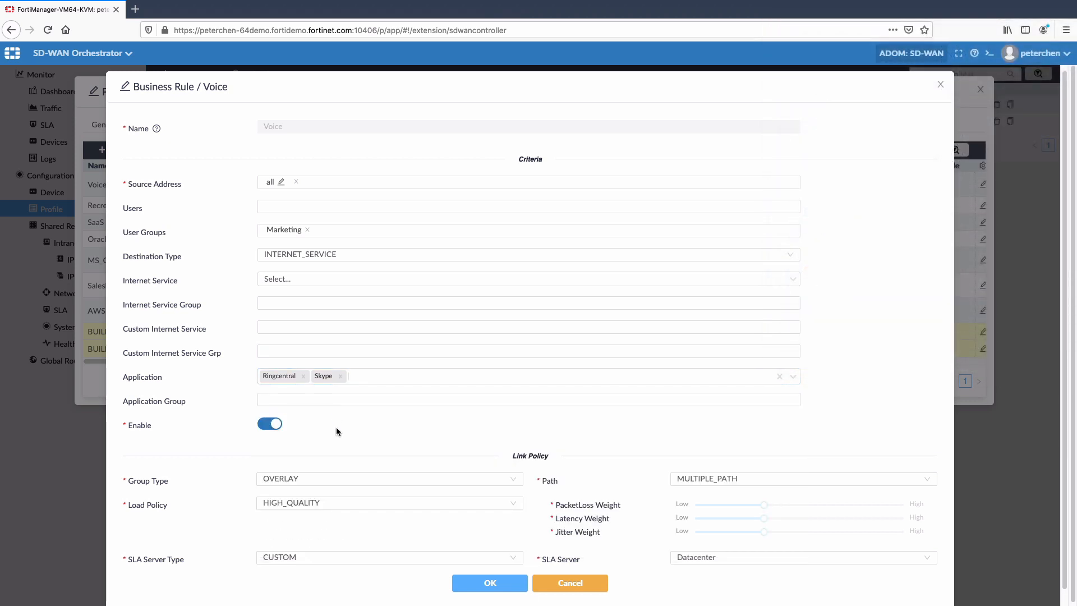
# Review the Voice rule's link policy choices for group type, load policy and path
pyautogui.click(426, 480)
pyautogui.click(459, 453)
pyautogui.click(424, 503)
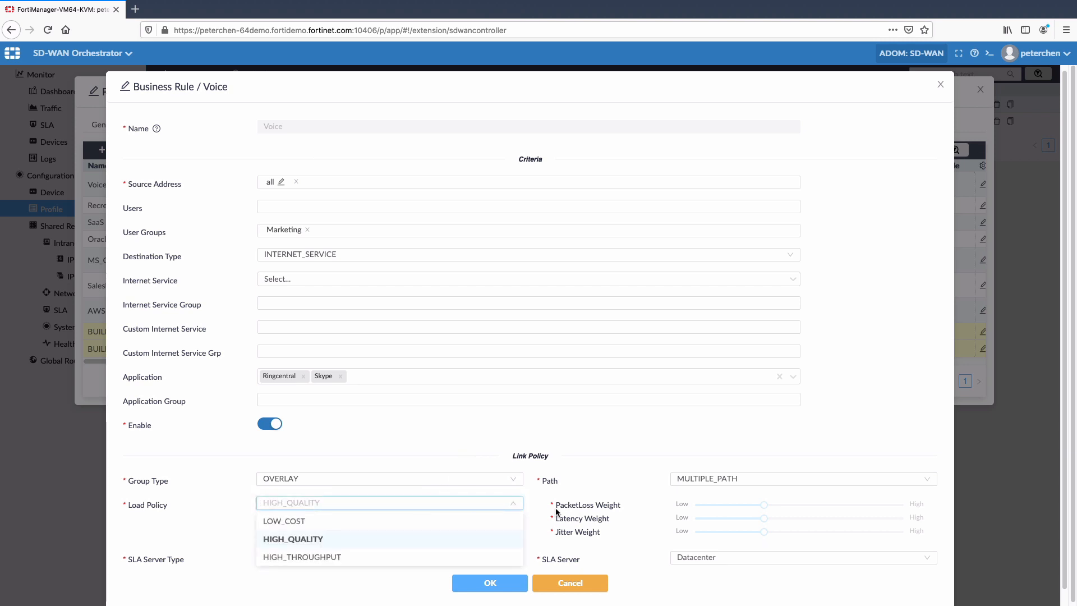
pyautogui.click(527, 506)
pyautogui.click(720, 481)
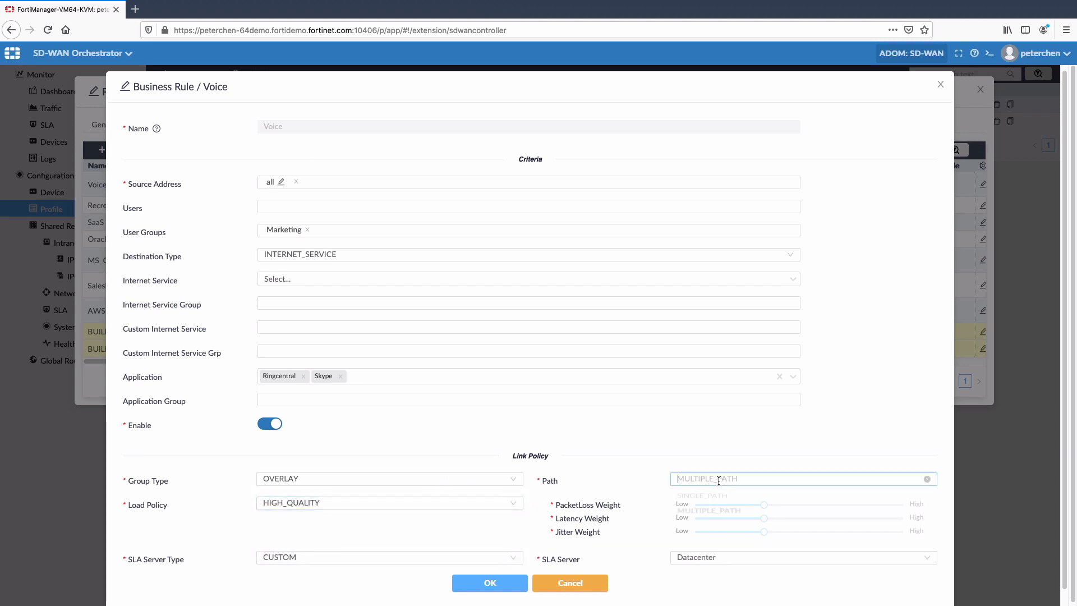
pyautogui.click(647, 476)
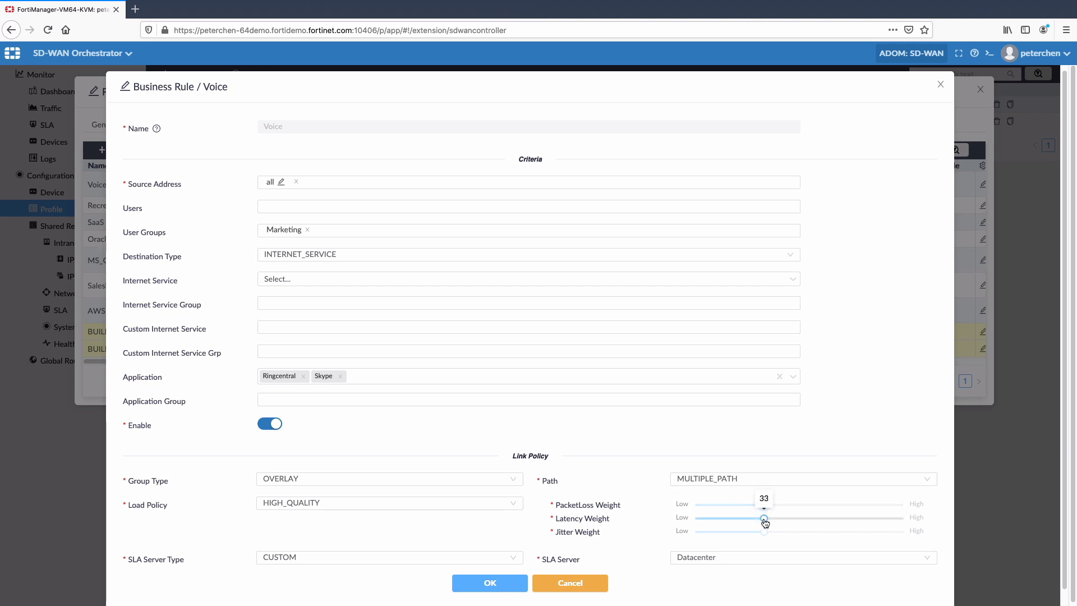
# Review the Voice rule's SLA server type and SLA server choices, and save the rule
pyautogui.click(341, 561)
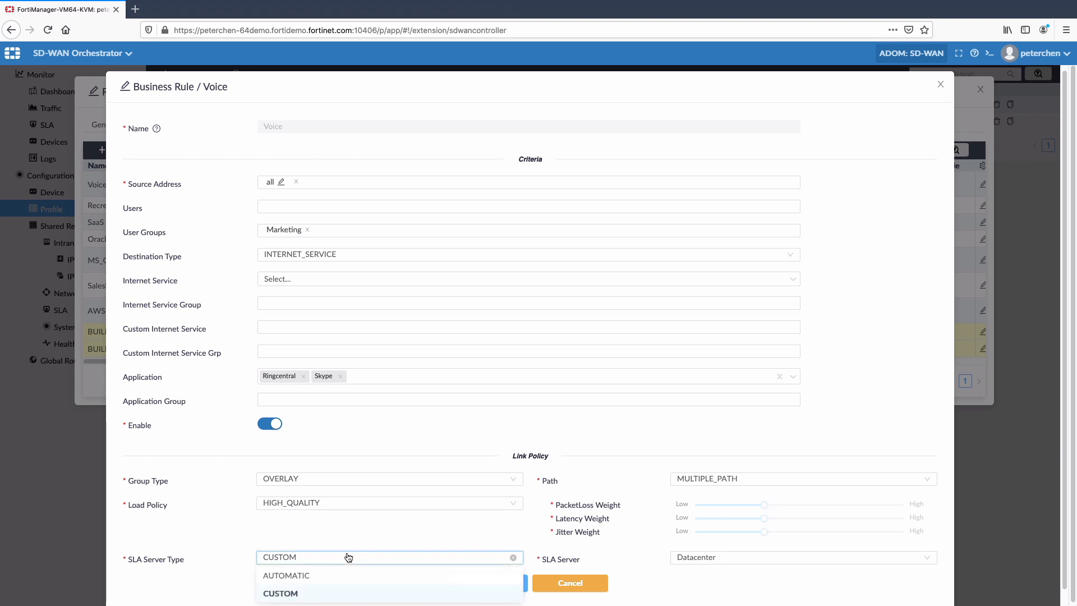
pyautogui.click(498, 557)
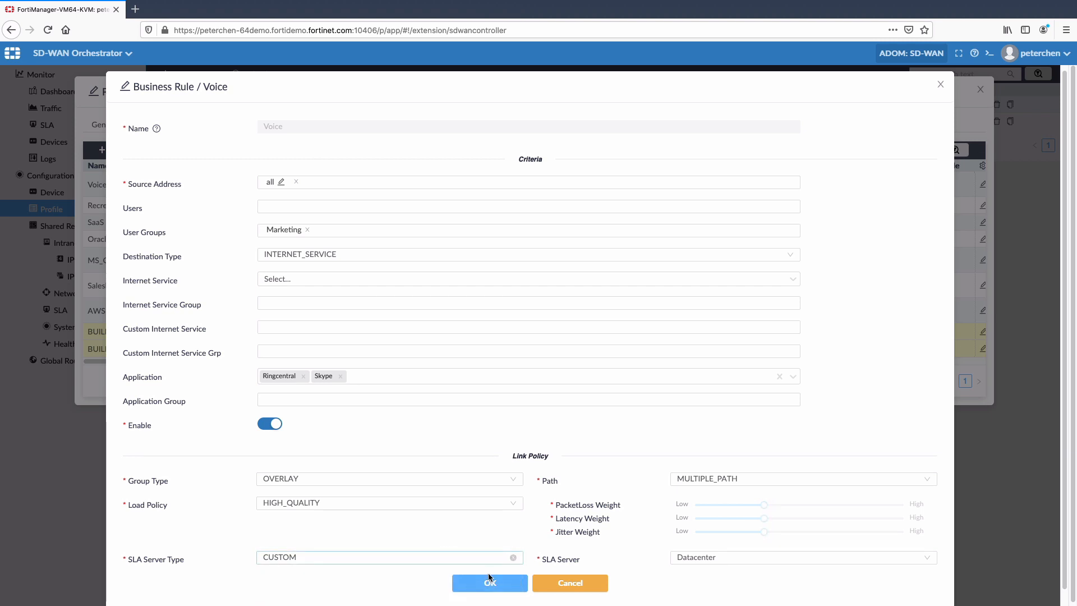
pyautogui.click(687, 561)
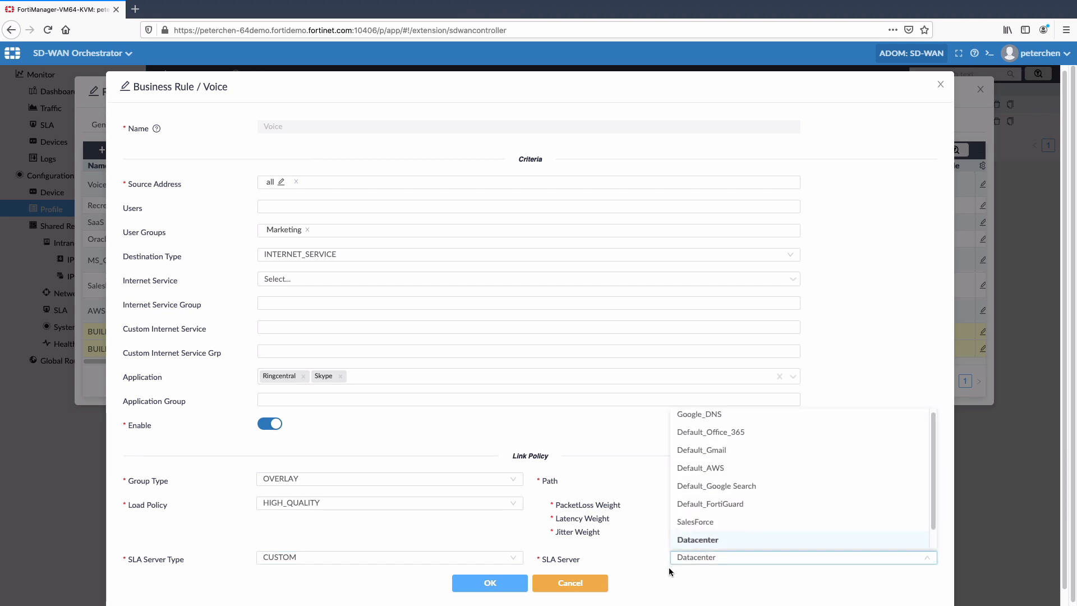
pyautogui.click(668, 567)
pyautogui.click(489, 582)
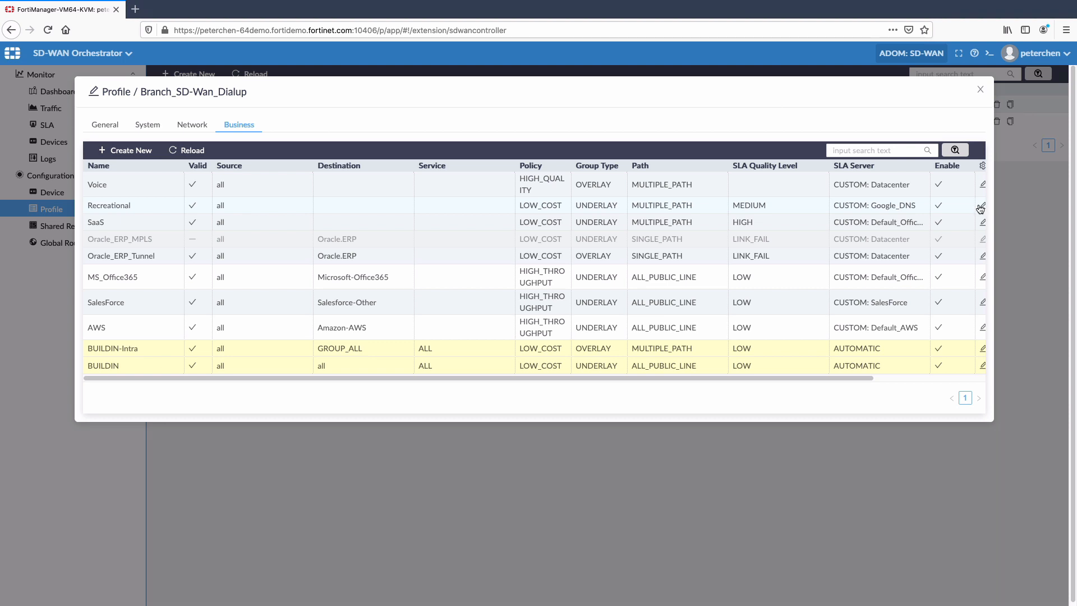
# Open the Recreational business rule, and open the LINK_FAIL SLA quality level for editing
pyautogui.click(981, 207)
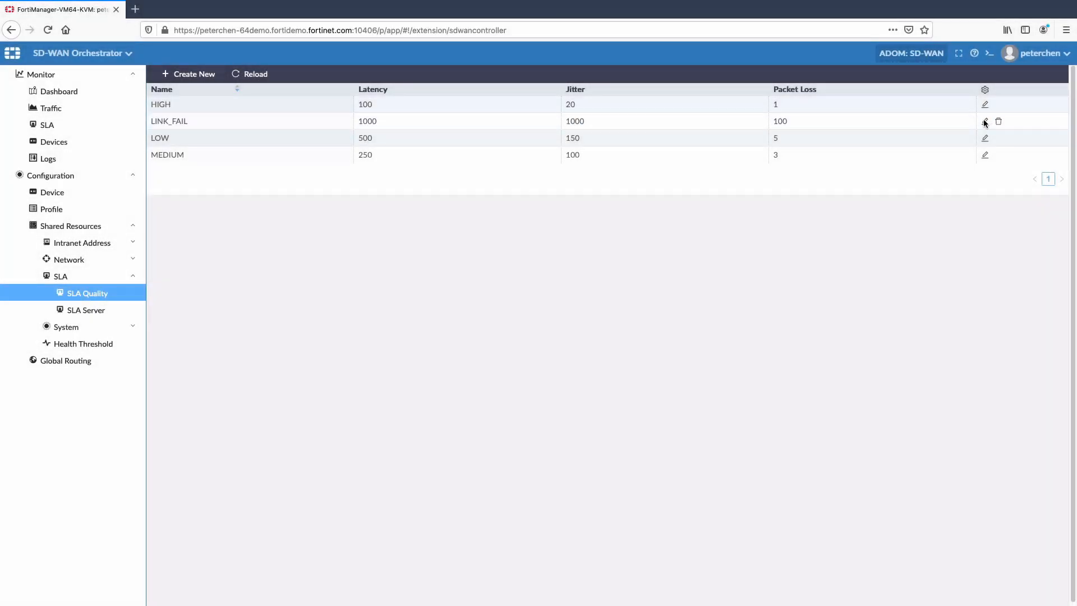
pyautogui.click(985, 121)
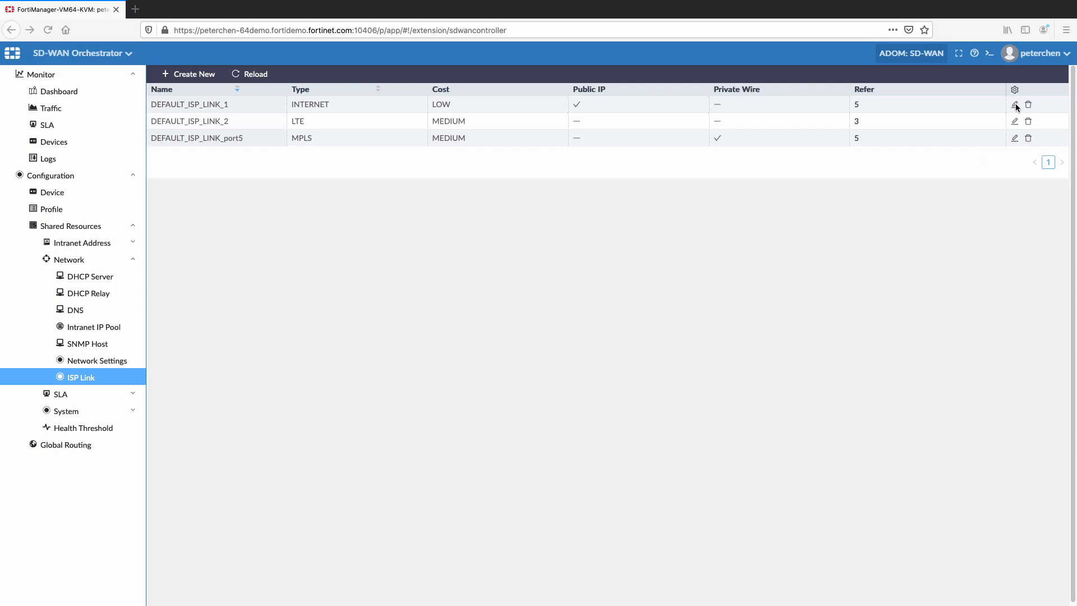
# Examine DEFAULT_ISP_LINK_1 with its cost choices and the settings of DEFAULT_ISP_LINK_port5, closing each without changes
pyautogui.click(1015, 105)
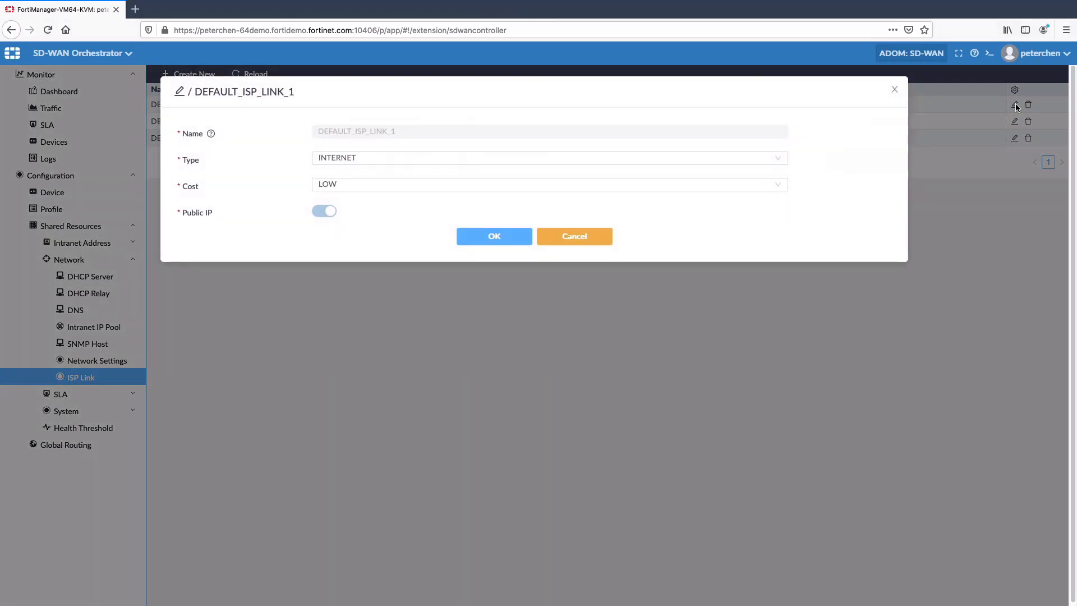
pyautogui.click(497, 186)
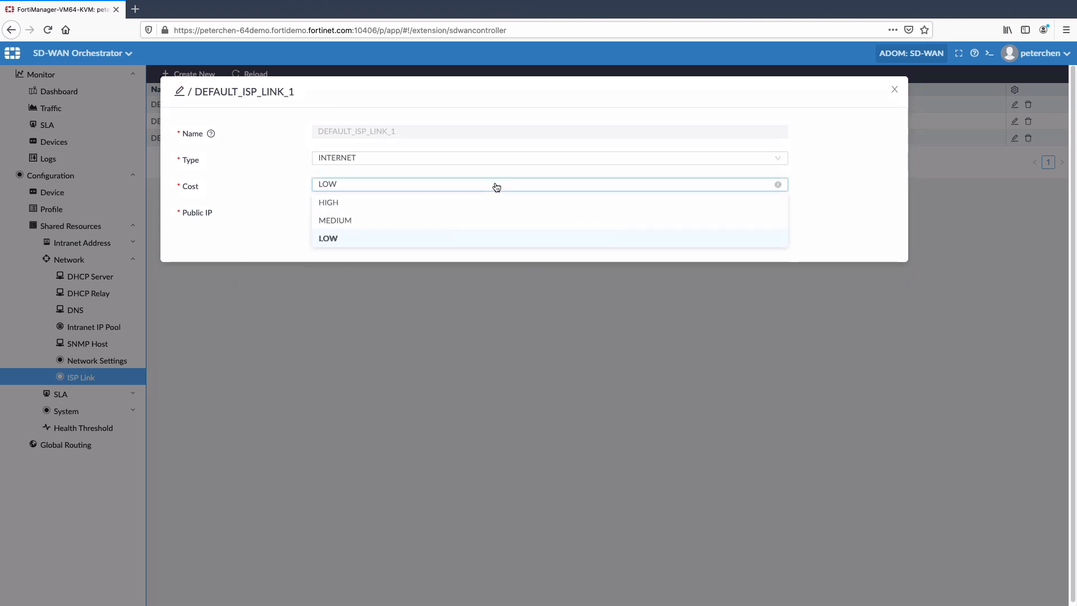
pyautogui.click(830, 184)
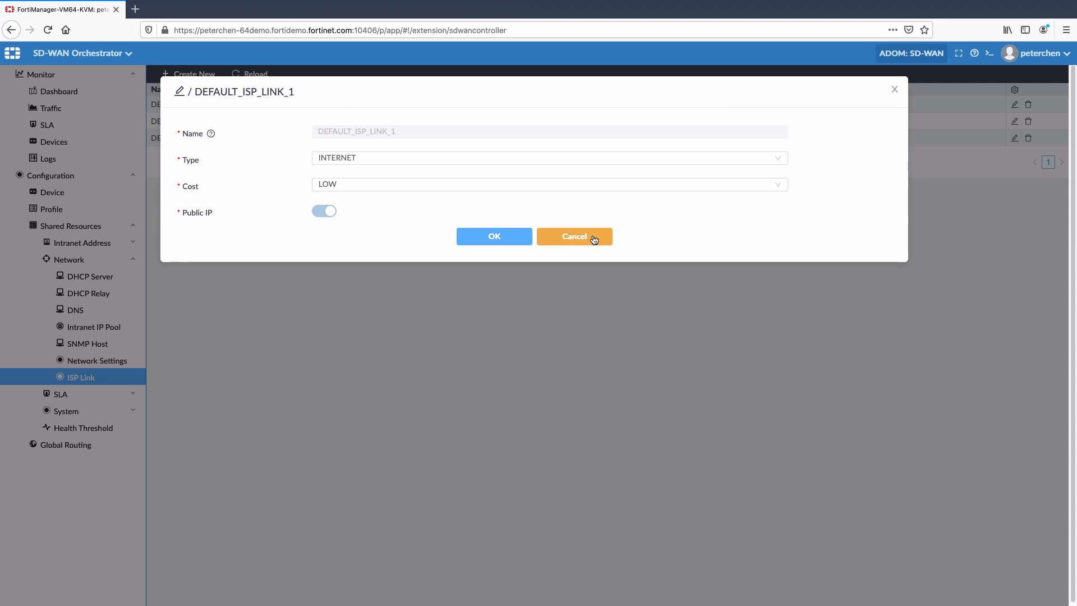
pyautogui.click(594, 239)
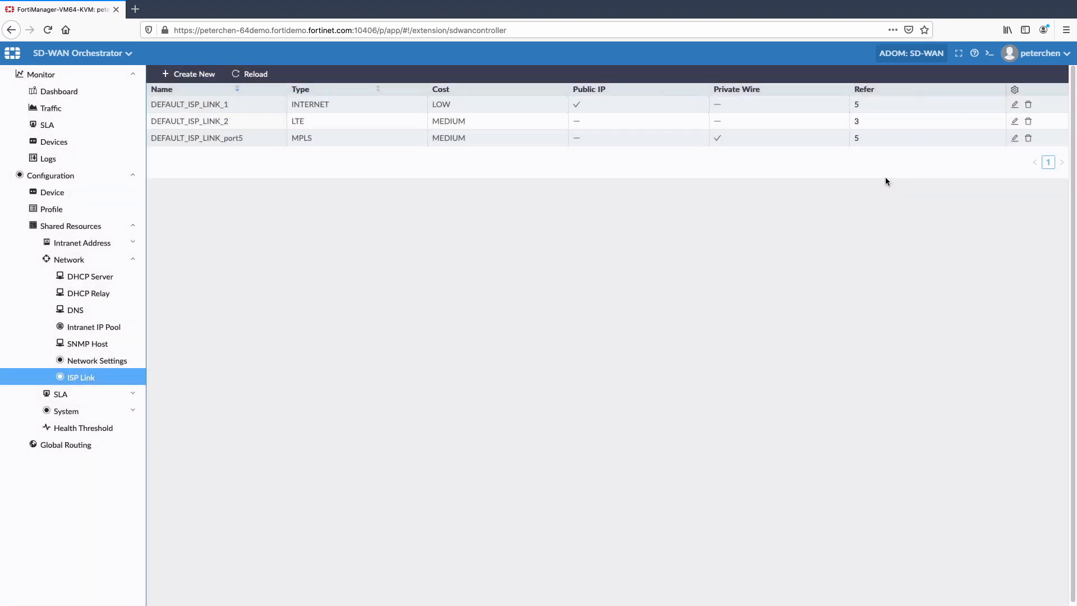
pyautogui.click(1014, 138)
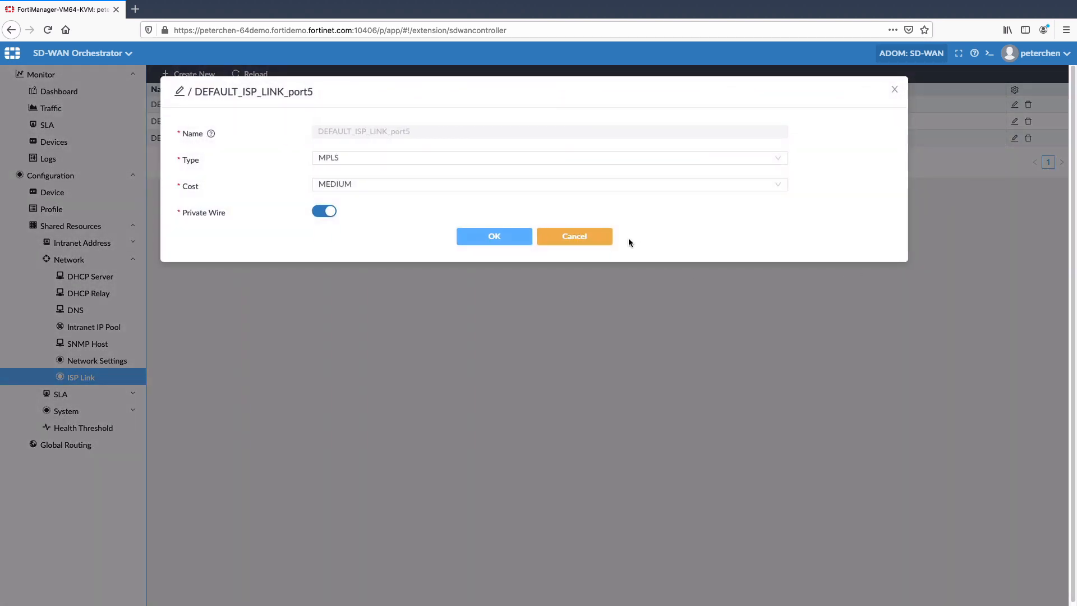
pyautogui.click(593, 243)
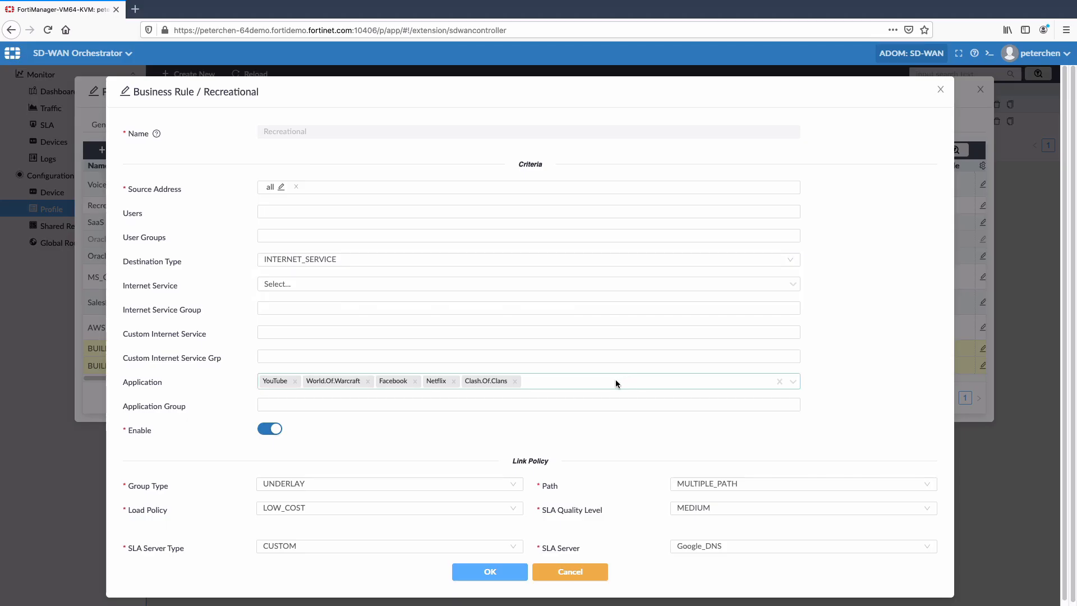
# Review the Recreational rule's application list and its group type and path choices
pyautogui.click(590, 383)
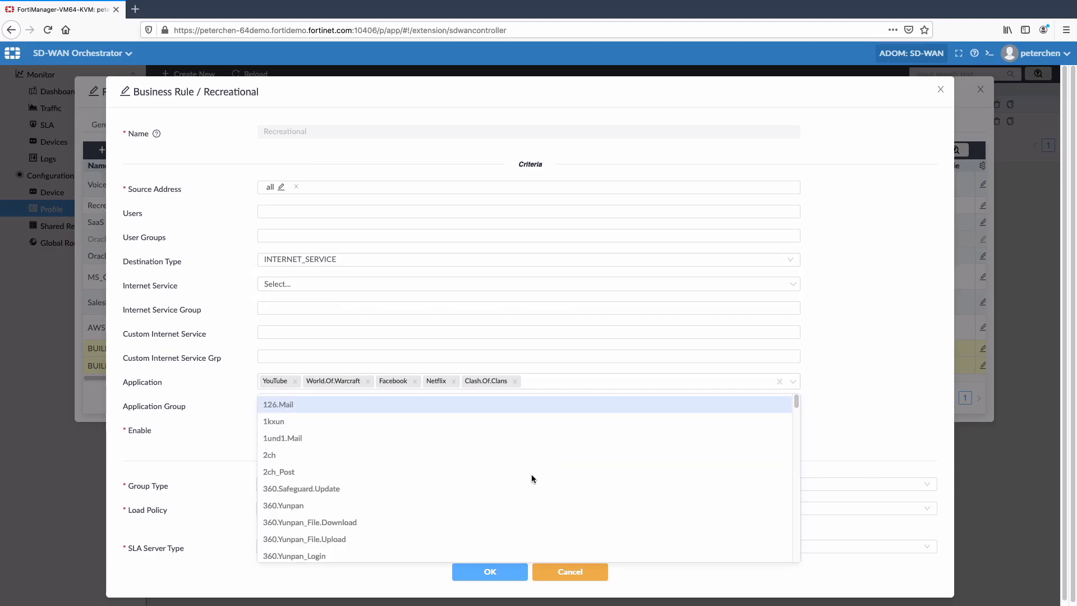
pyautogui.click(813, 392)
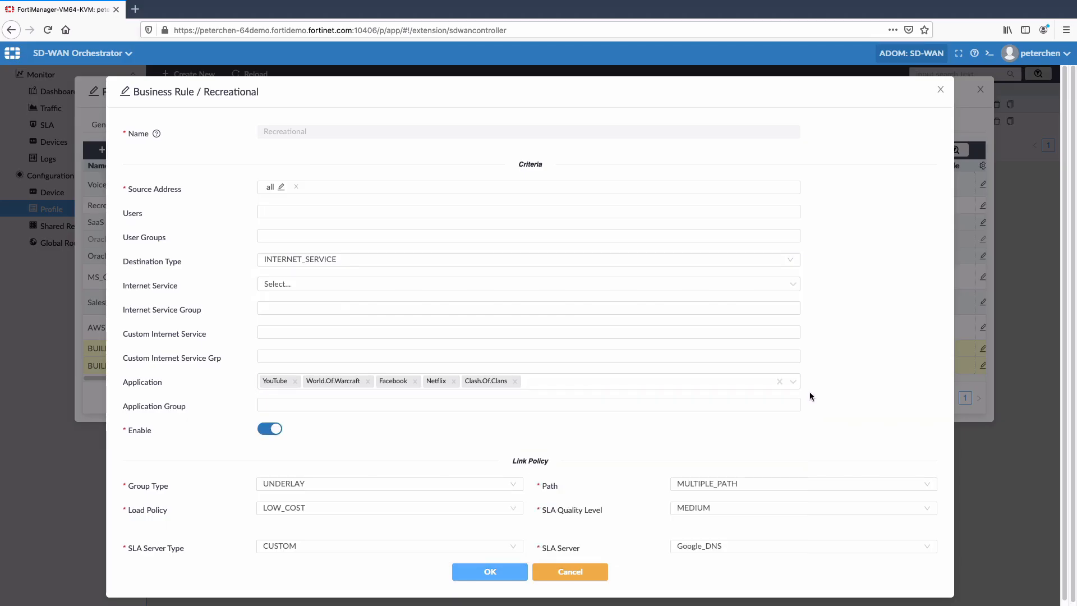
pyautogui.click(399, 483)
pyautogui.click(439, 465)
pyautogui.click(723, 483)
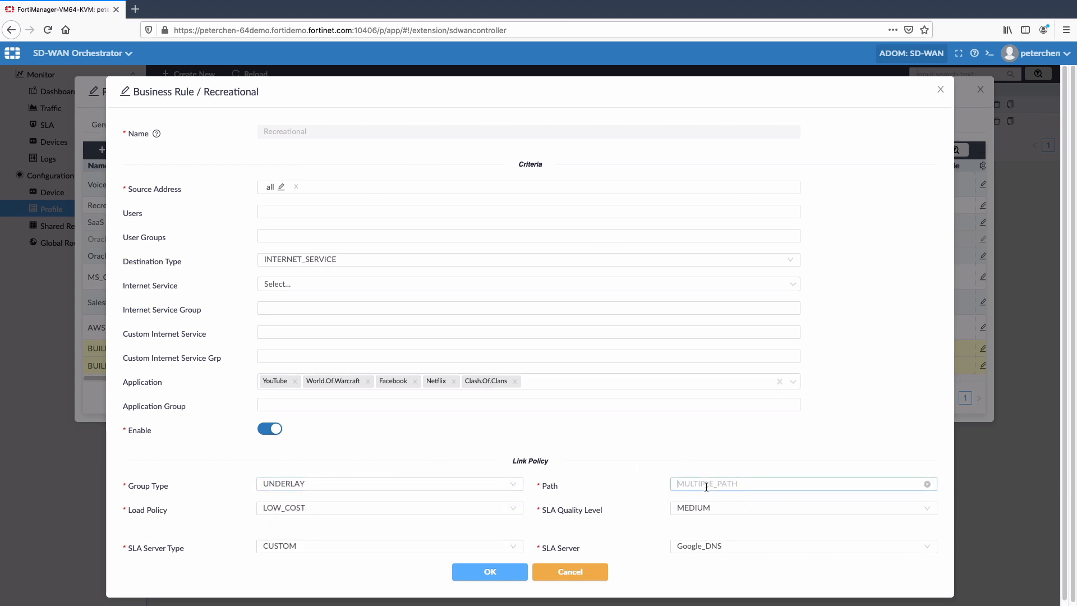
pyautogui.click(620, 475)
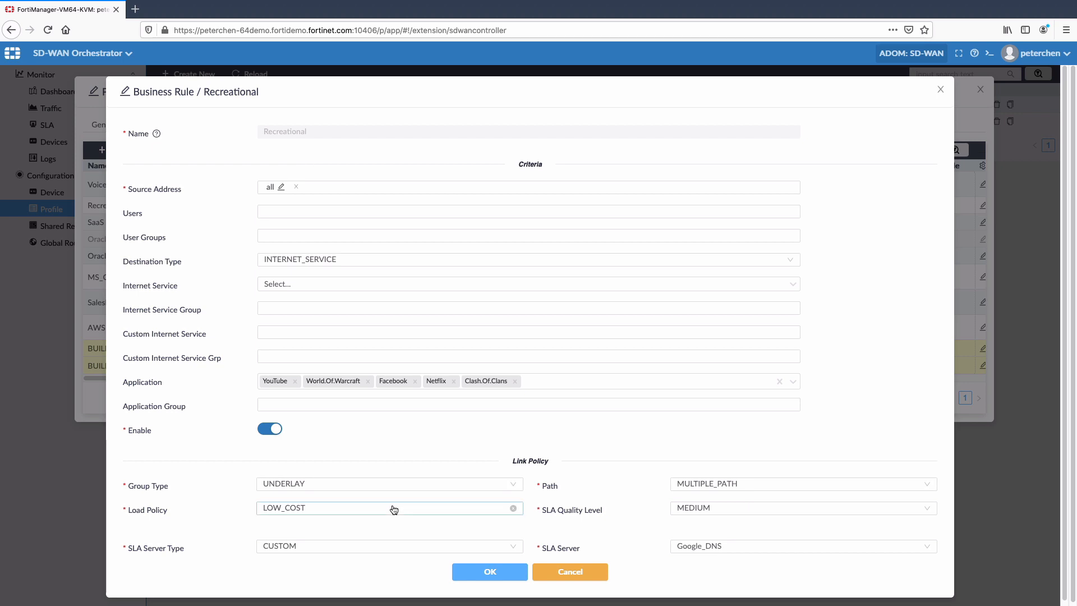
# Review the Recreational rule's load policy and SLA quality level choices
pyautogui.click(392, 509)
pyautogui.click(597, 482)
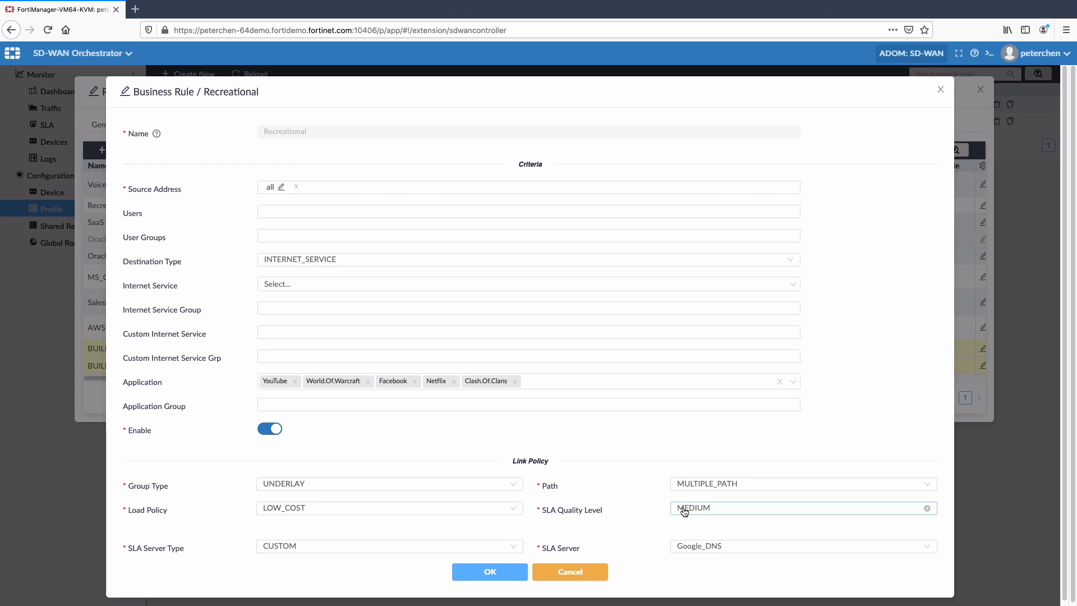
pyautogui.click(684, 510)
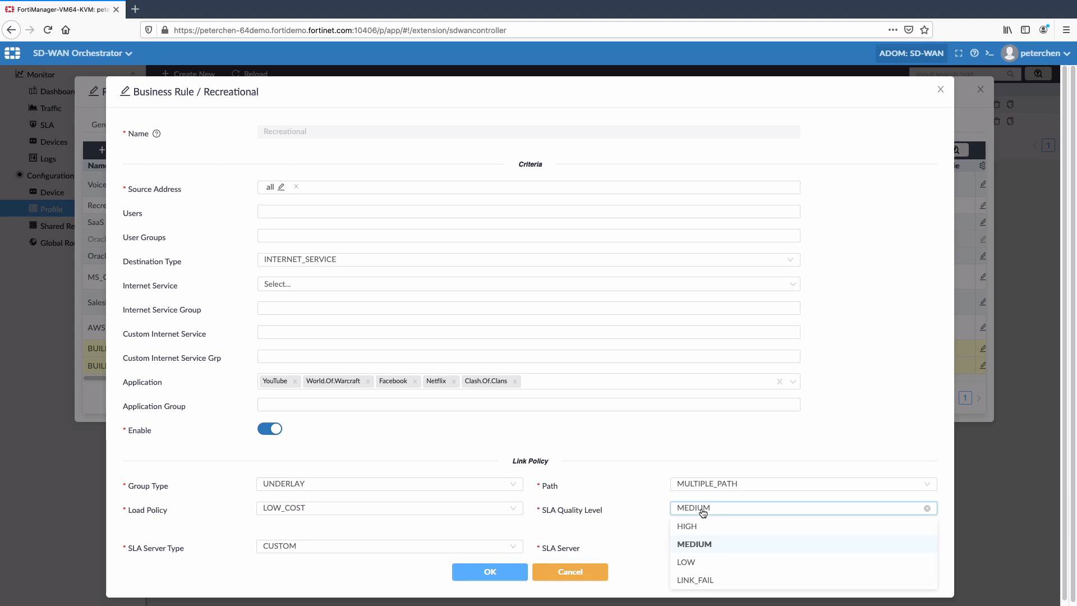
pyautogui.click(651, 504)
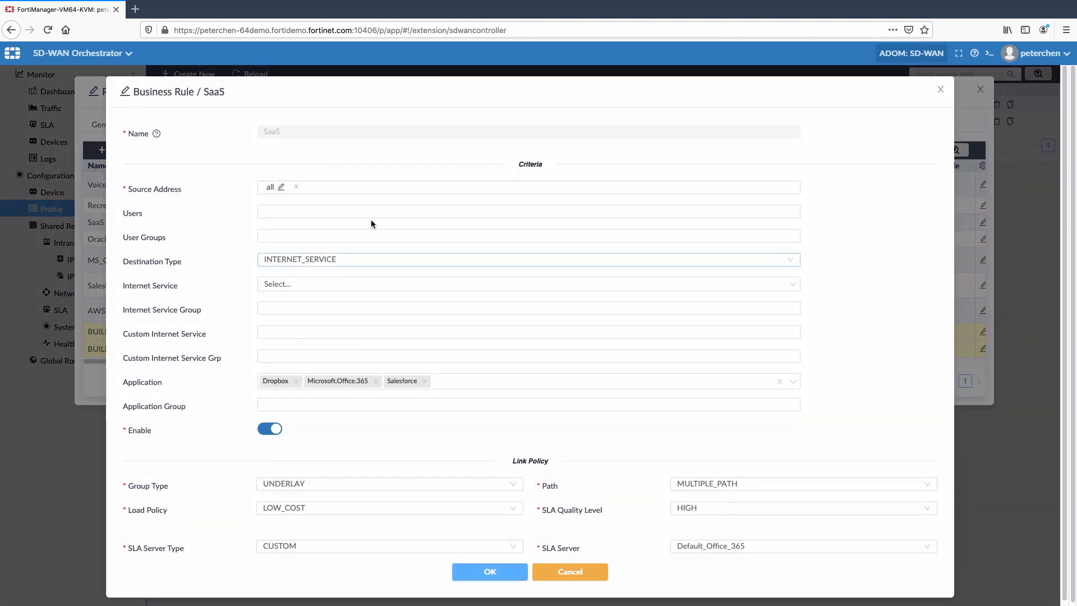
# Search the SaaS rule's application choices for "microsof" and close the list without adding an application
pyautogui.click(489, 382)
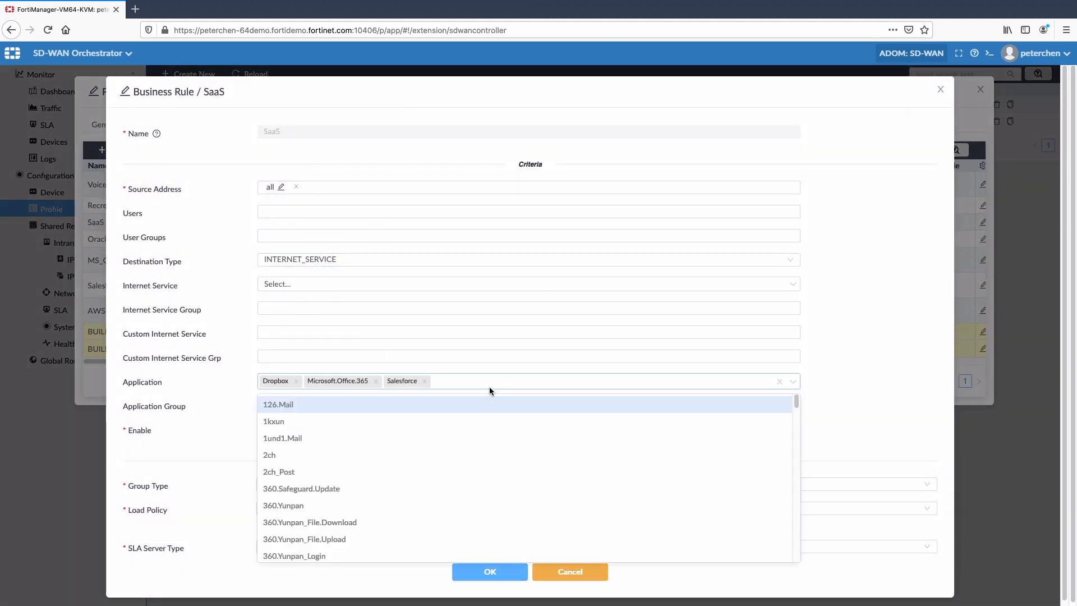
pyautogui.write('micro')
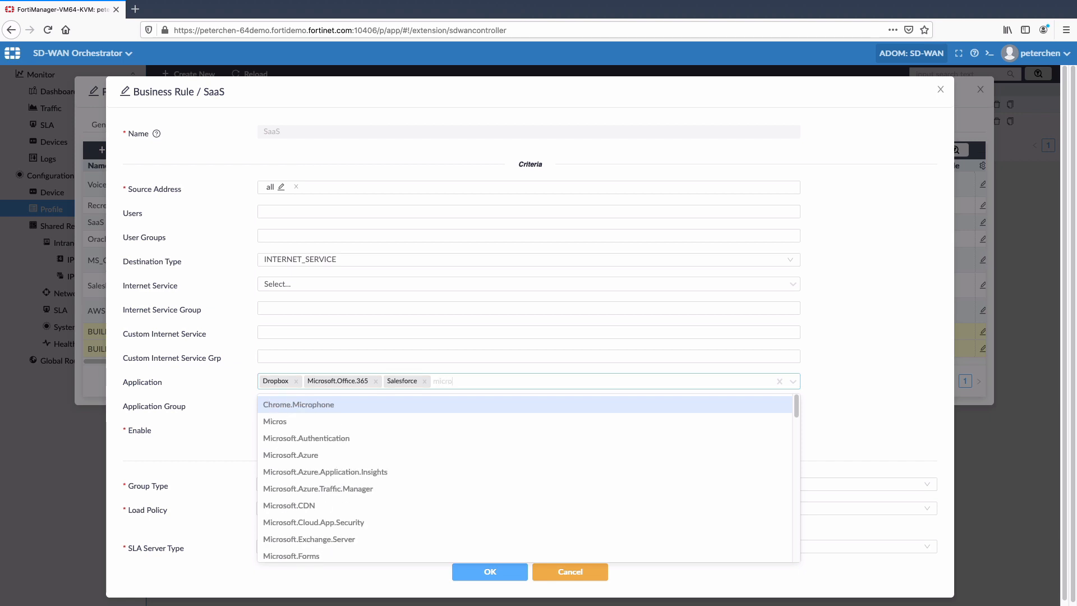
pyautogui.write('soft')
pyautogui.click(661, 464)
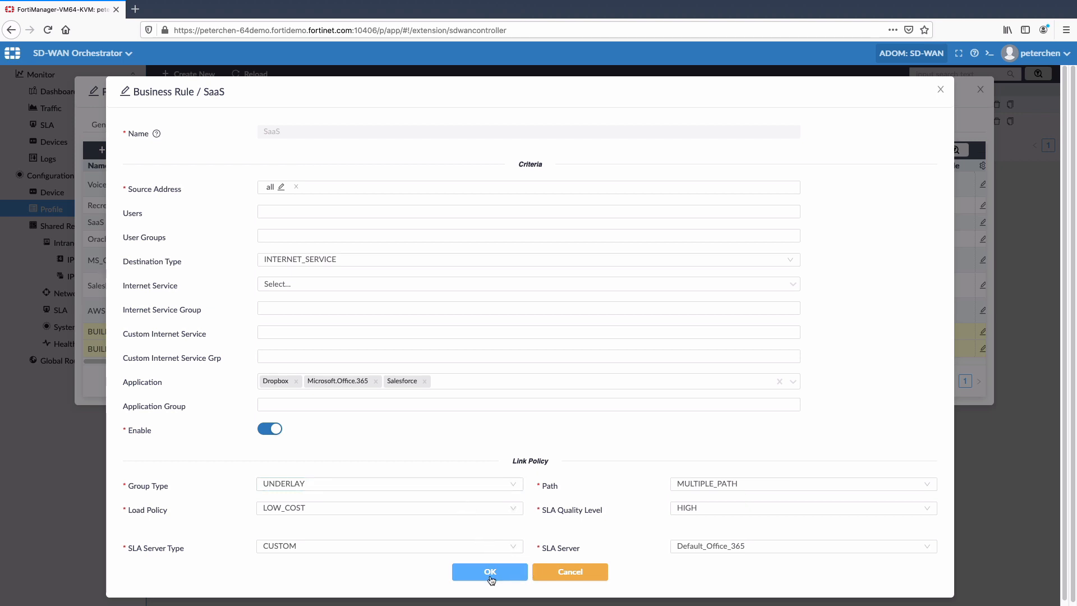
# Review the SaaS rule's SLA quality level and SLA server choices, and save the rule
pyautogui.click(700, 514)
pyautogui.click(657, 515)
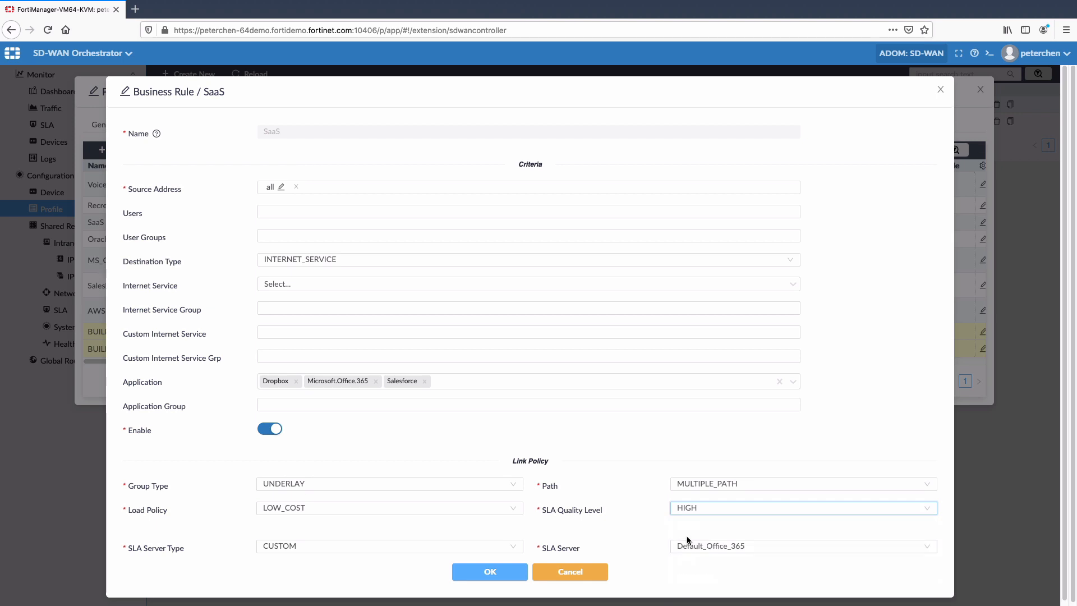
pyautogui.click(694, 551)
pyautogui.click(722, 563)
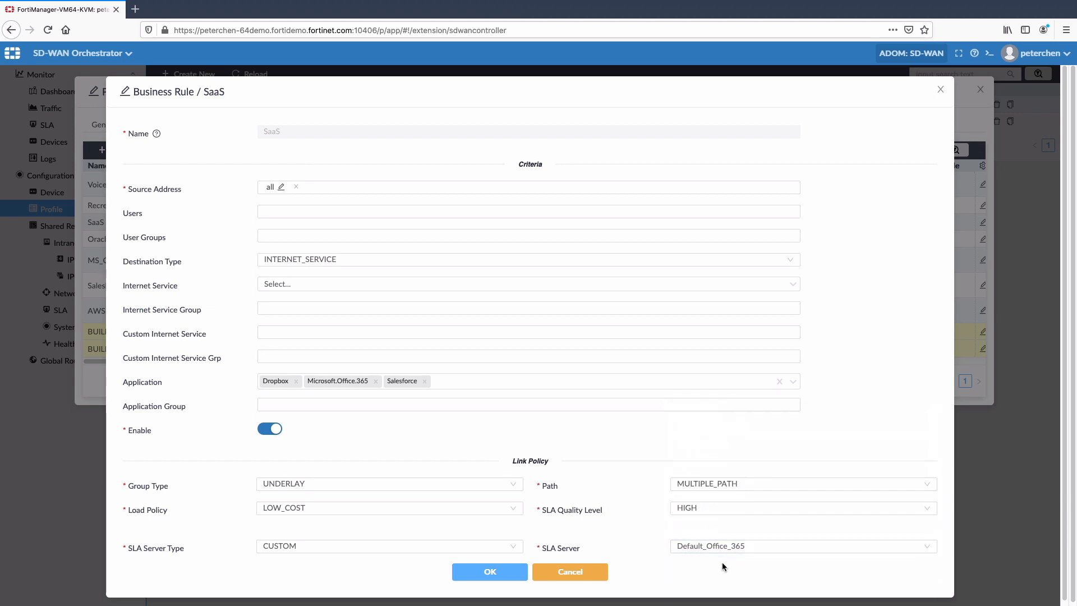
pyautogui.click(723, 548)
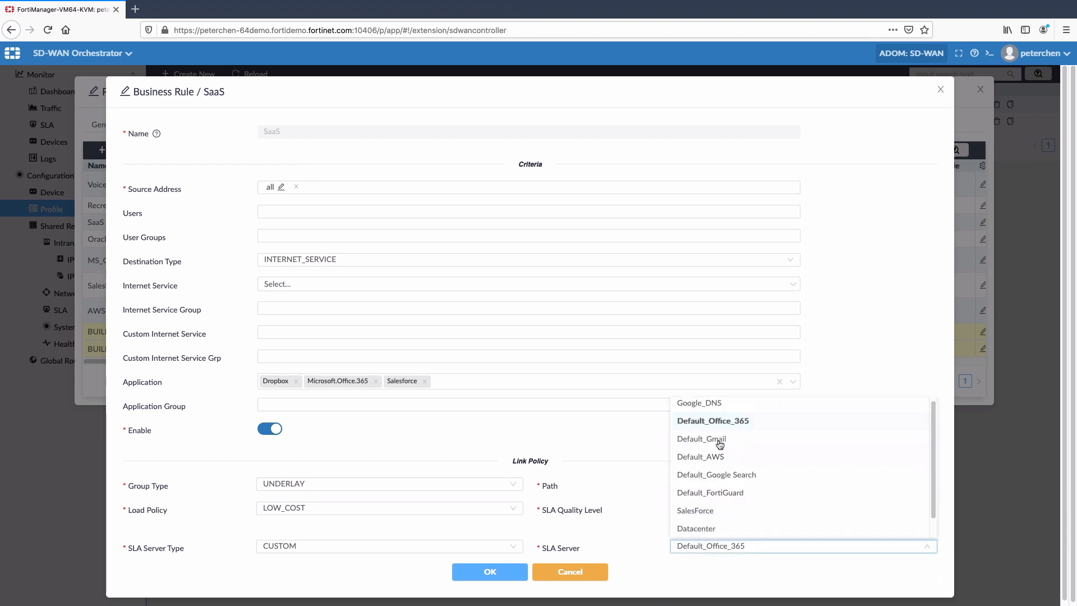
pyautogui.click(727, 571)
pyautogui.click(491, 571)
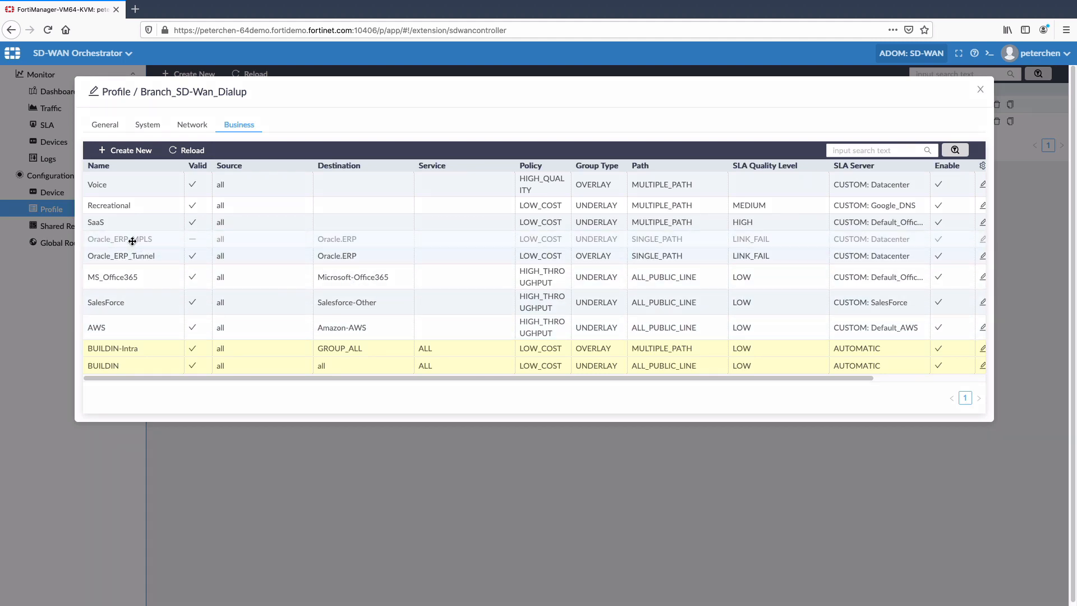
# Open the Oracle_ERP_MPLS business rule and review its group type, path and WAN link choices, keeping UNDERLAY, SINGLE_PATH and port5 (MPLS)
pyautogui.click(983, 240)
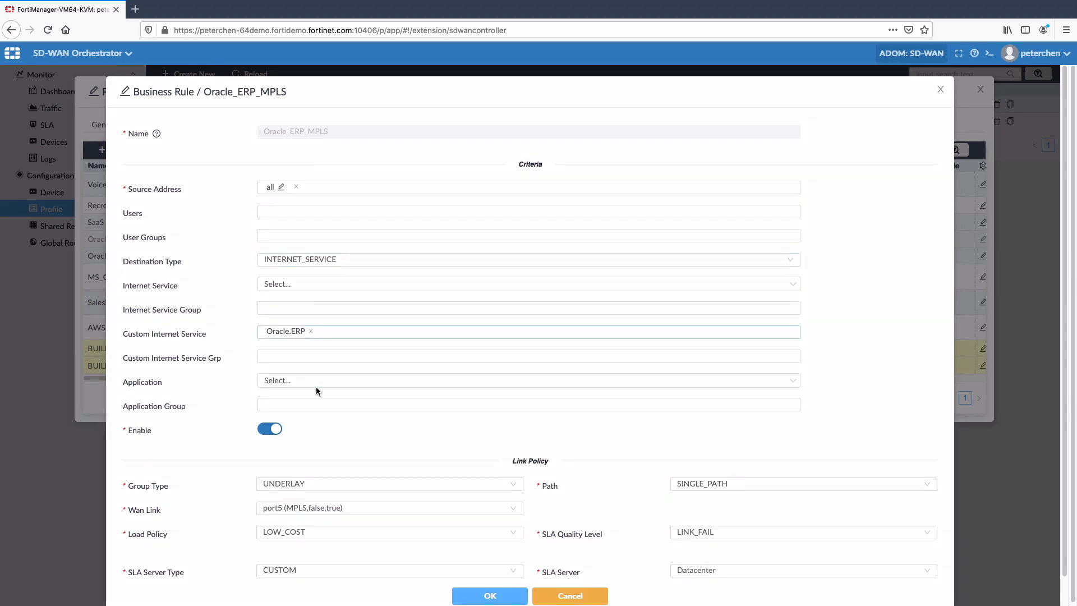
pyautogui.click(337, 484)
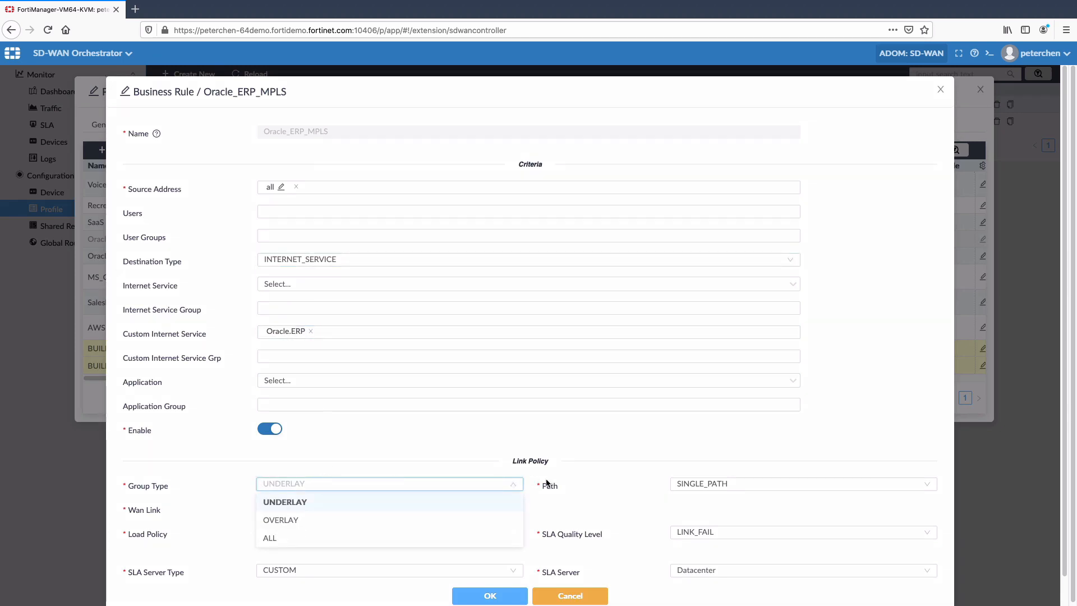
pyautogui.click(283, 502)
pyautogui.click(684, 484)
pyautogui.click(683, 502)
pyautogui.click(404, 508)
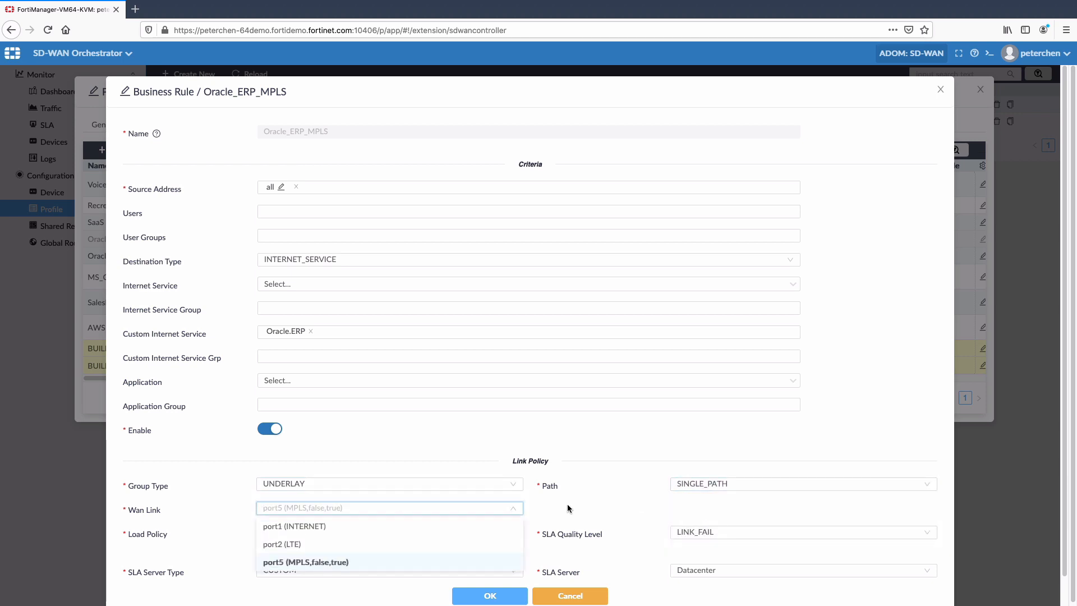
pyautogui.click(415, 557)
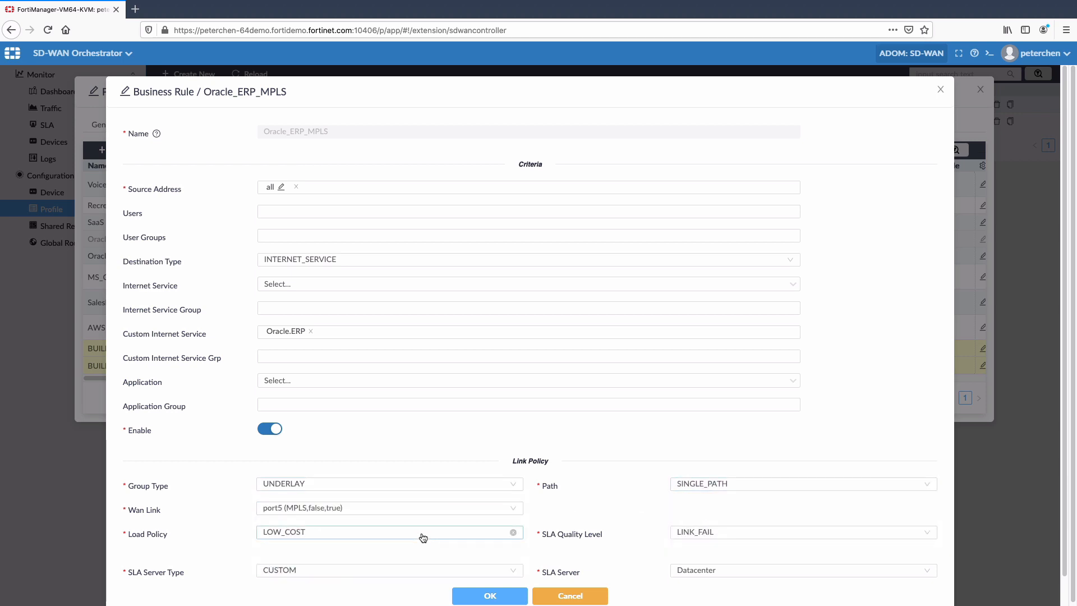
# Review the Oracle_ERP_MPLS rule's SLA quality level choices, and close the rule without saving
pyautogui.click(726, 535)
pyautogui.click(638, 530)
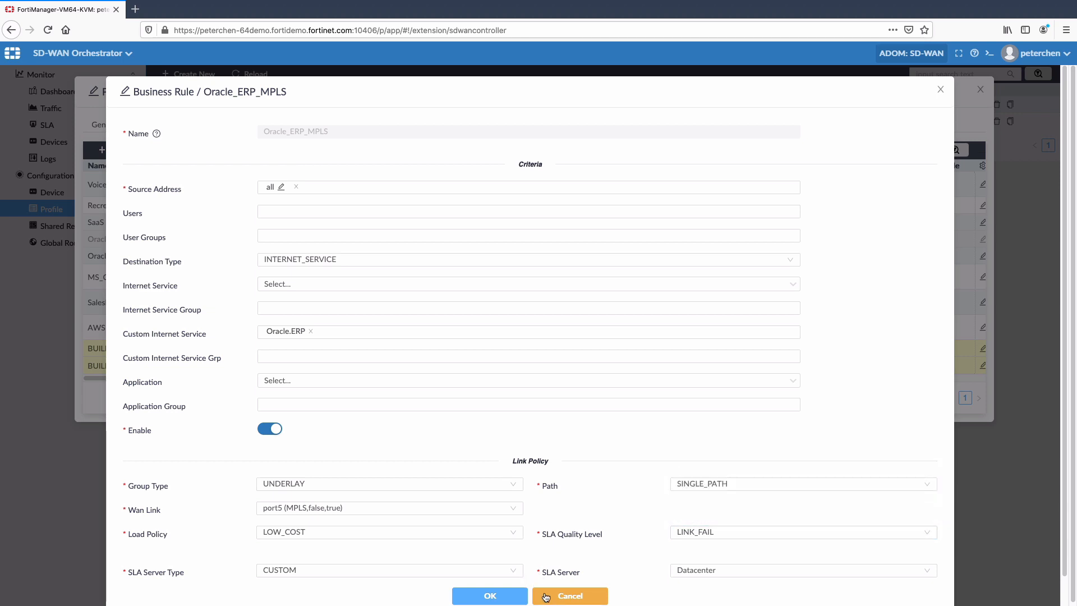
pyautogui.click(567, 596)
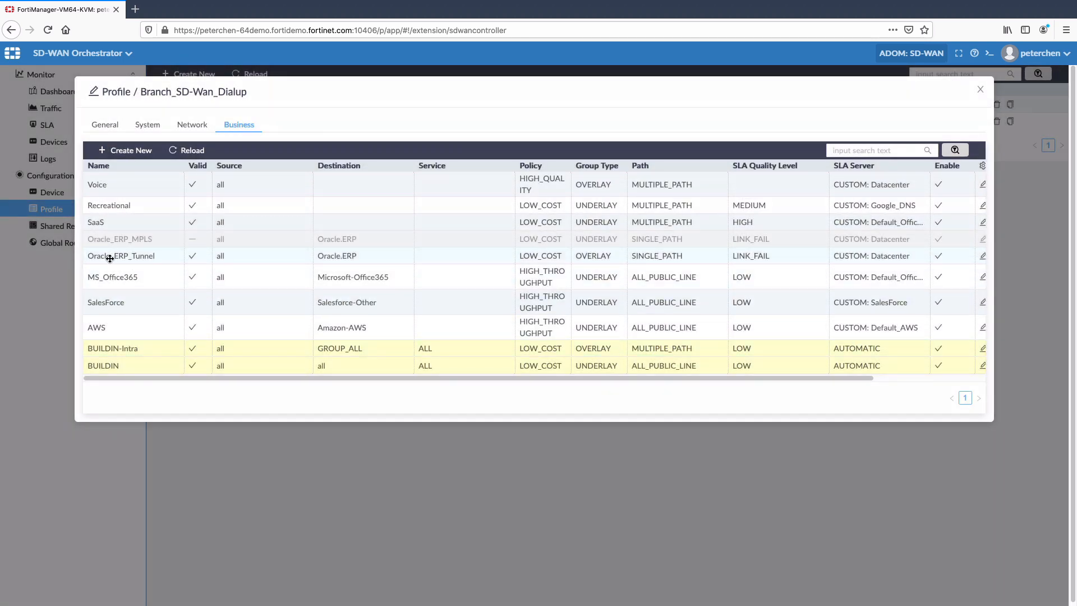
# Open the Oracle_ERP_Tunnel business rule and review its group type choices
pyautogui.doubleClick(874, 261)
pyautogui.click(292, 483)
pyautogui.click(272, 514)
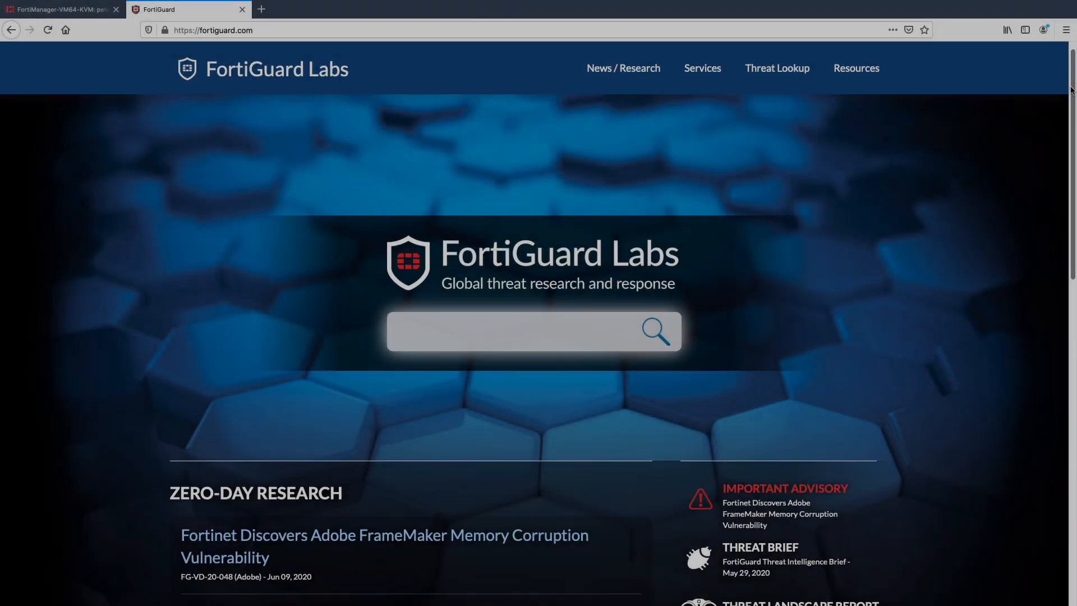
# Browse the FortiGuard Labs home page, the Threat Encyclopedia and Fortinet's AI Driven Security Operations page
pyautogui.moveTo(1071, 90); pyautogui.dragTo(1072, 215)
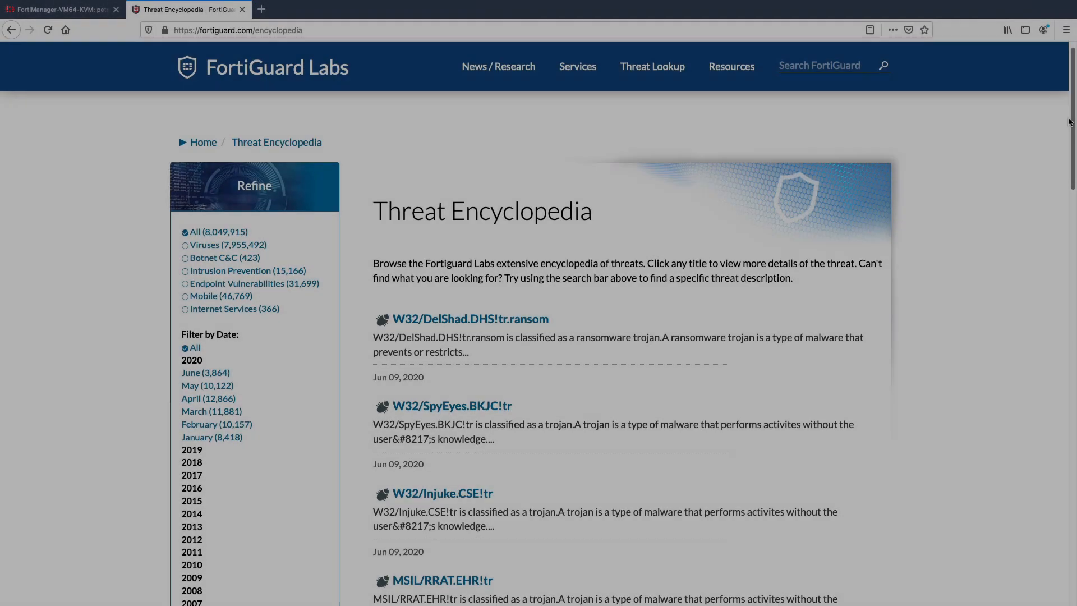
pyautogui.moveTo(1069, 121); pyautogui.dragTo(1070, 134)
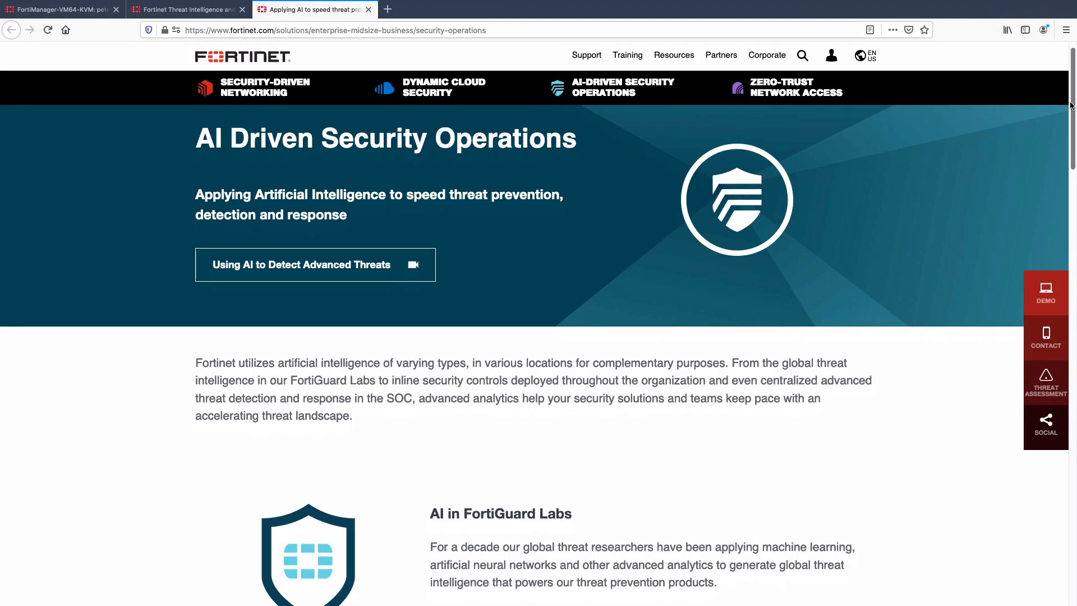
pyautogui.moveTo(1071, 106); pyautogui.dragTo(1069, 226)
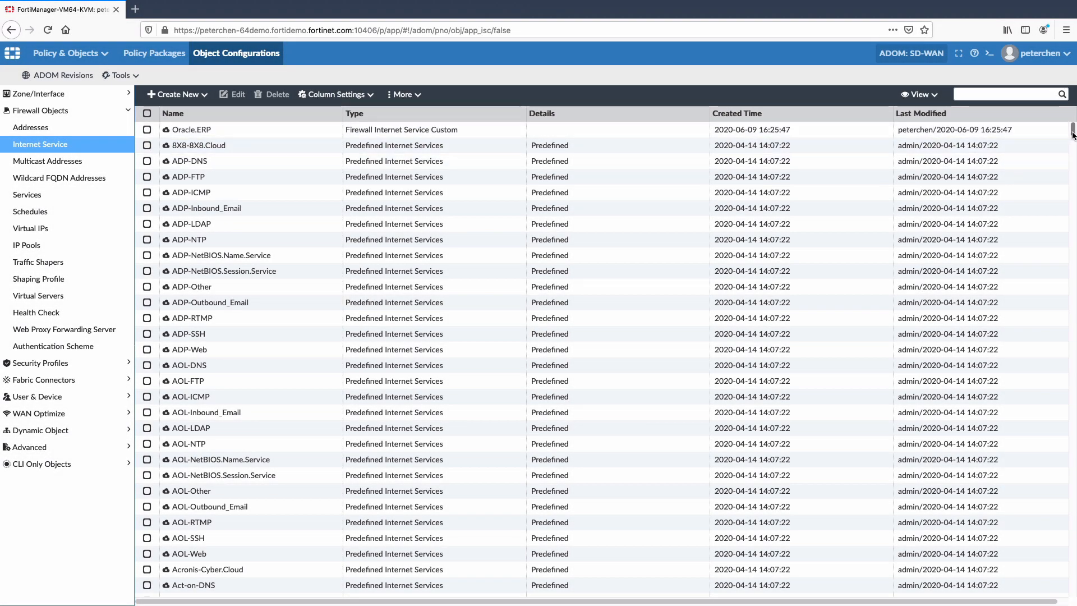
# Browse FortiManager's Internet Service objects and Application Signatures lists
pyautogui.scroll(-13, 1072, 134)
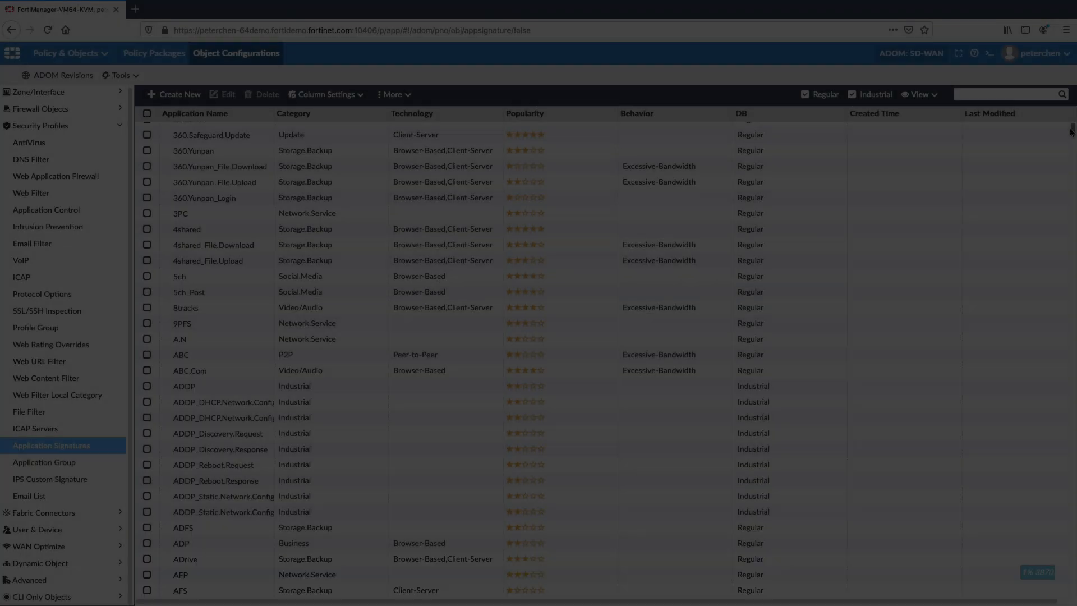
pyautogui.moveTo(1071, 132); pyautogui.dragTo(1065, 217)
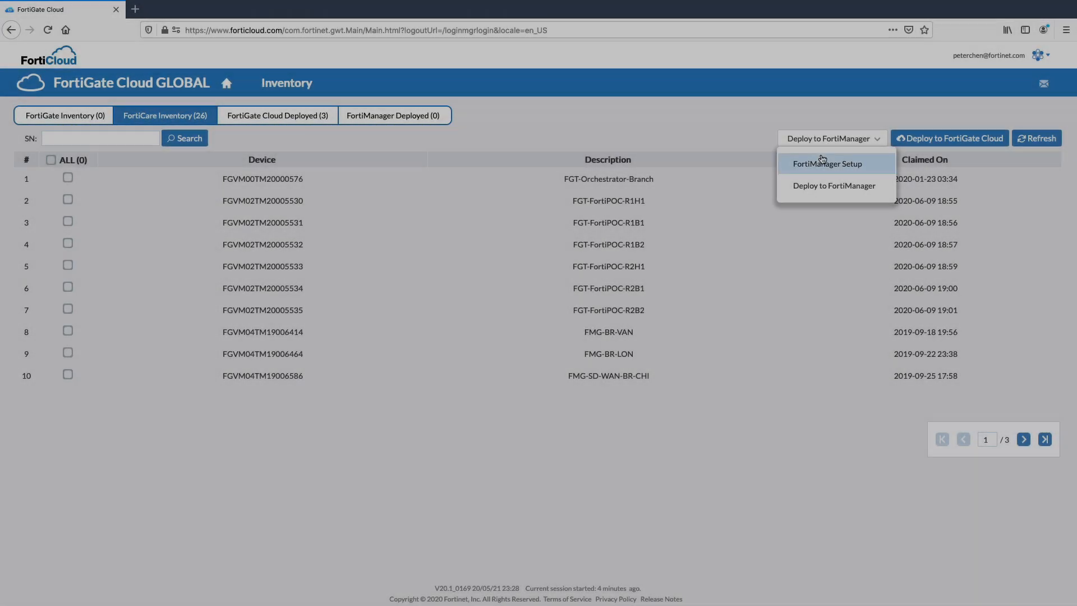
# In FortiGate Cloud, submit the FortiManager setup with IP 172.30.72.155 and the FortiManager's serial number
pyautogui.click(817, 163)
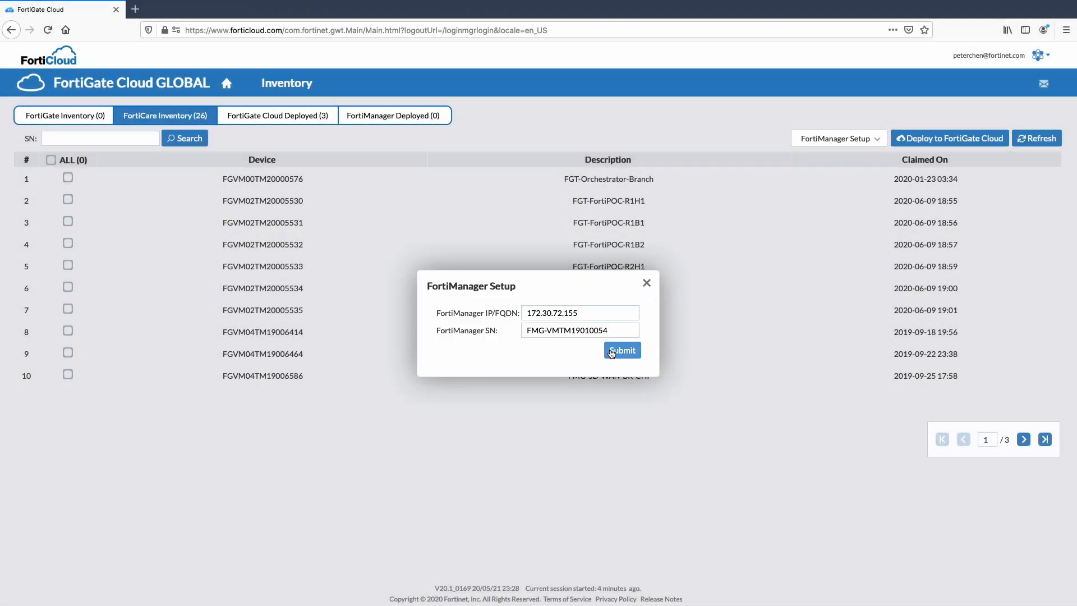
pyautogui.click(616, 352)
# Deploy the inventory devices FGT-Orchestrator-Branch, FGT-FortiPOC-R1H1 and FGT-FortiPOC-R1B1 to FortiManager with the Pacific Time (US & Canada) timezone
pyautogui.click(67, 181)
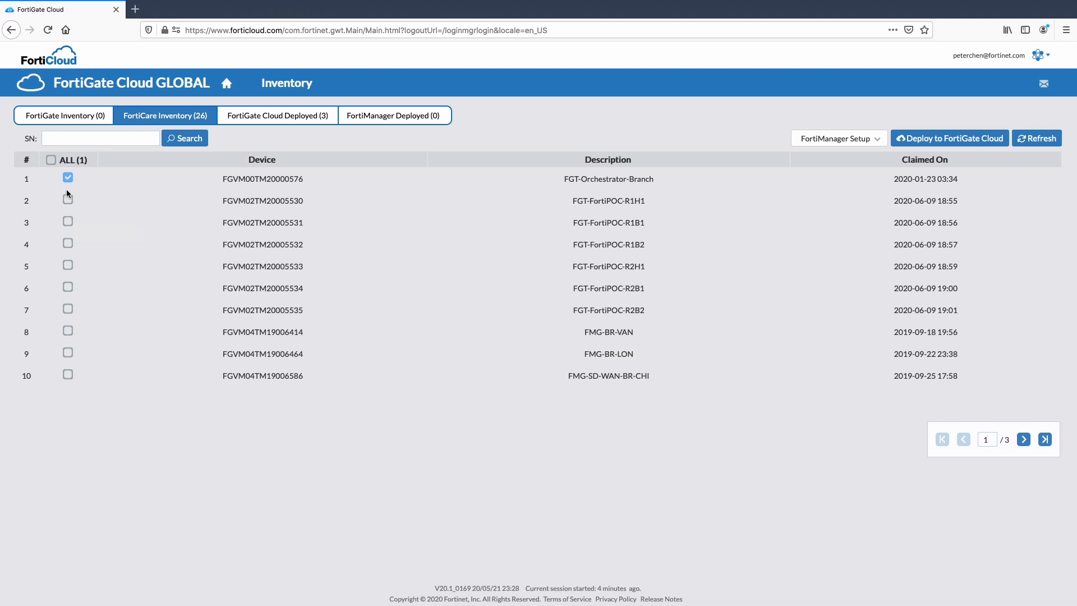
pyautogui.click(68, 201)
pyautogui.click(68, 222)
pyautogui.click(878, 144)
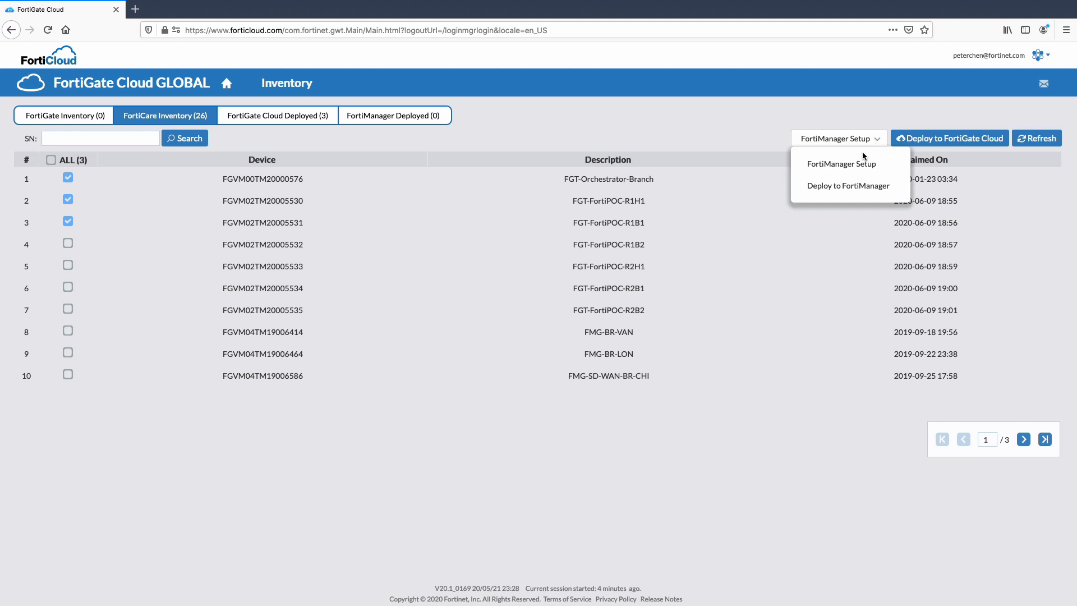
pyautogui.click(846, 195)
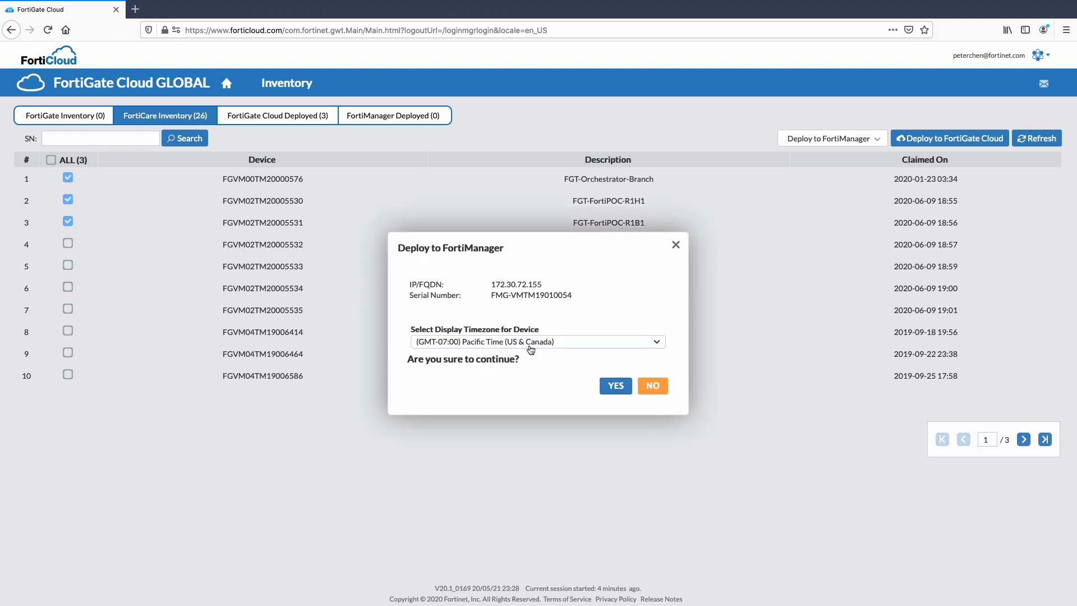
pyautogui.click(616, 391)
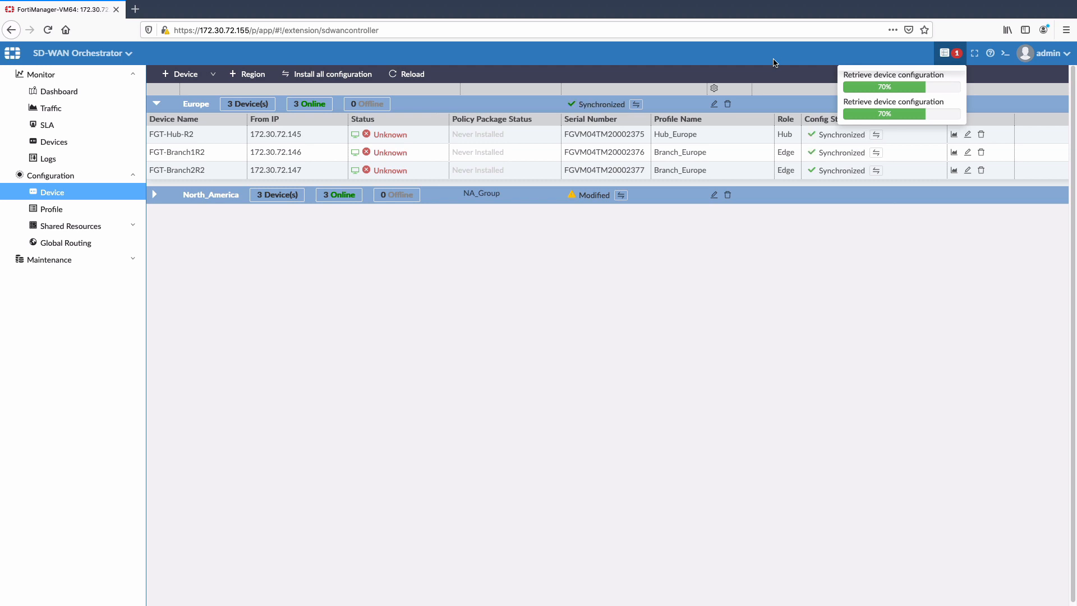
# In FortiManager's SD-WAN Orchestrator, open the monitoring dashboard map and switch to the topology view
pyautogui.click(59, 90)
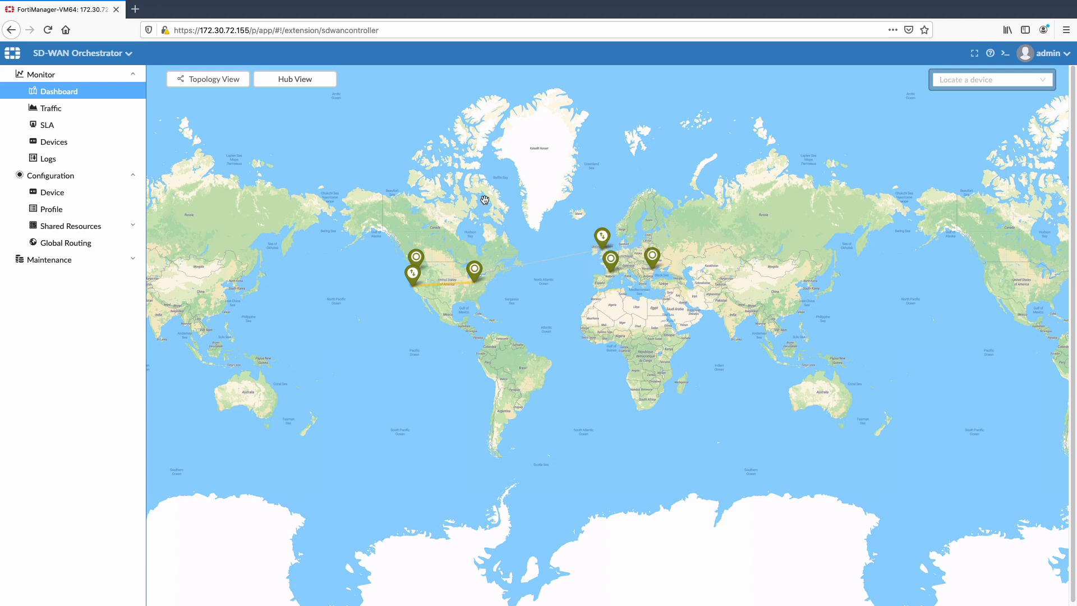
pyautogui.click(224, 85)
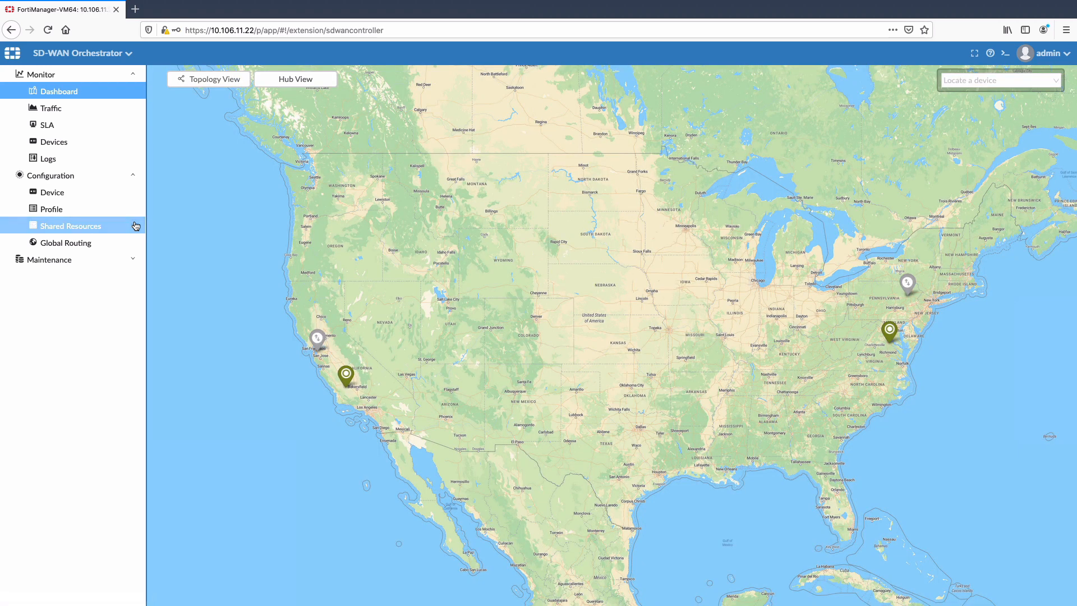
# Open the Azure Cloud WAN account settings among the orchestrator's shared resources
pyautogui.click(71, 225)
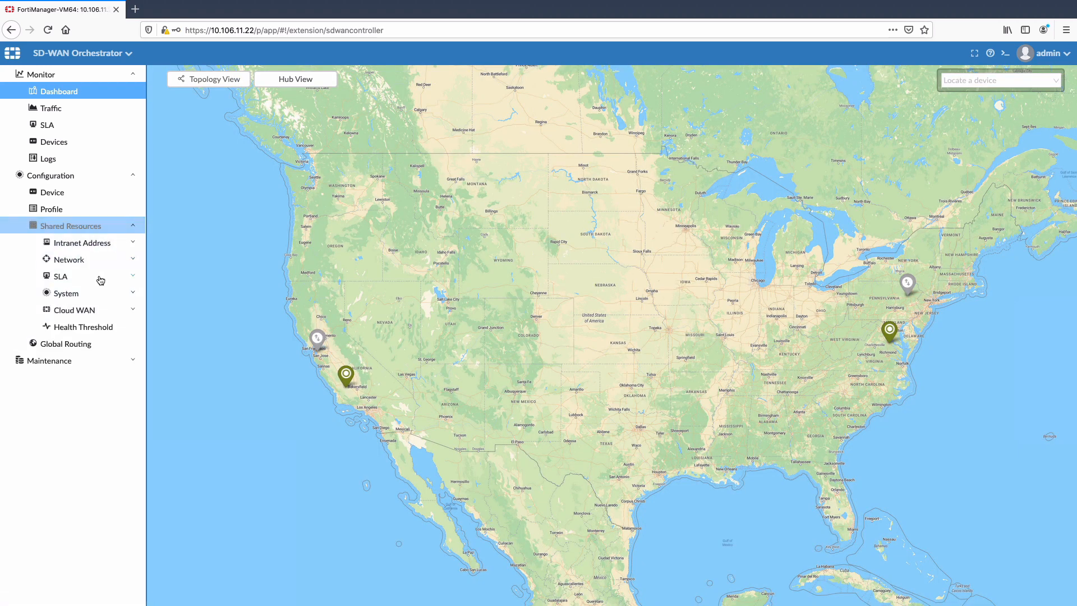
pyautogui.click(85, 314)
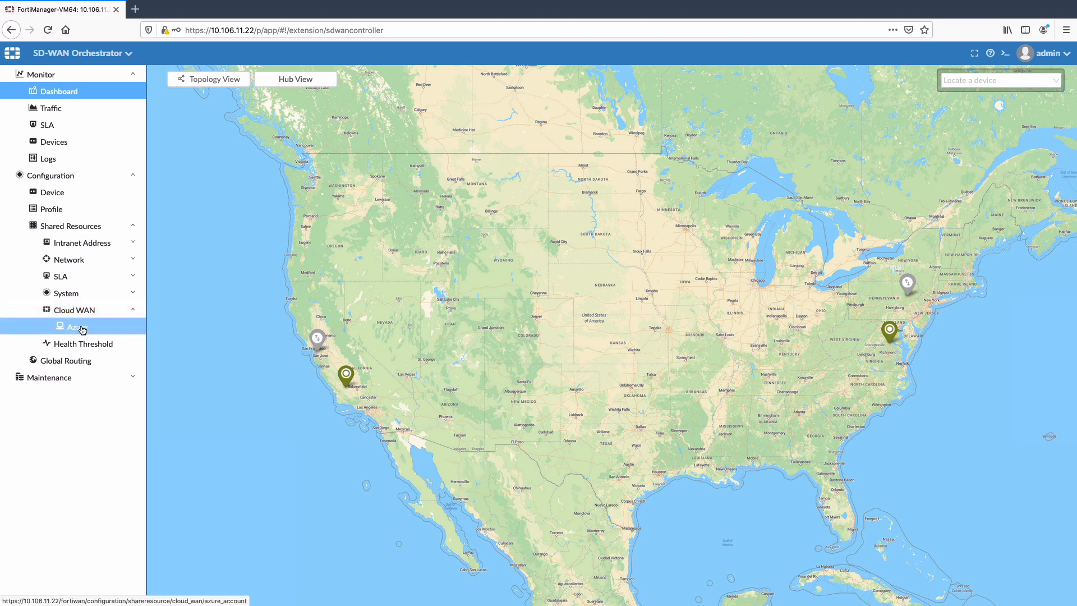
pyautogui.click(83, 328)
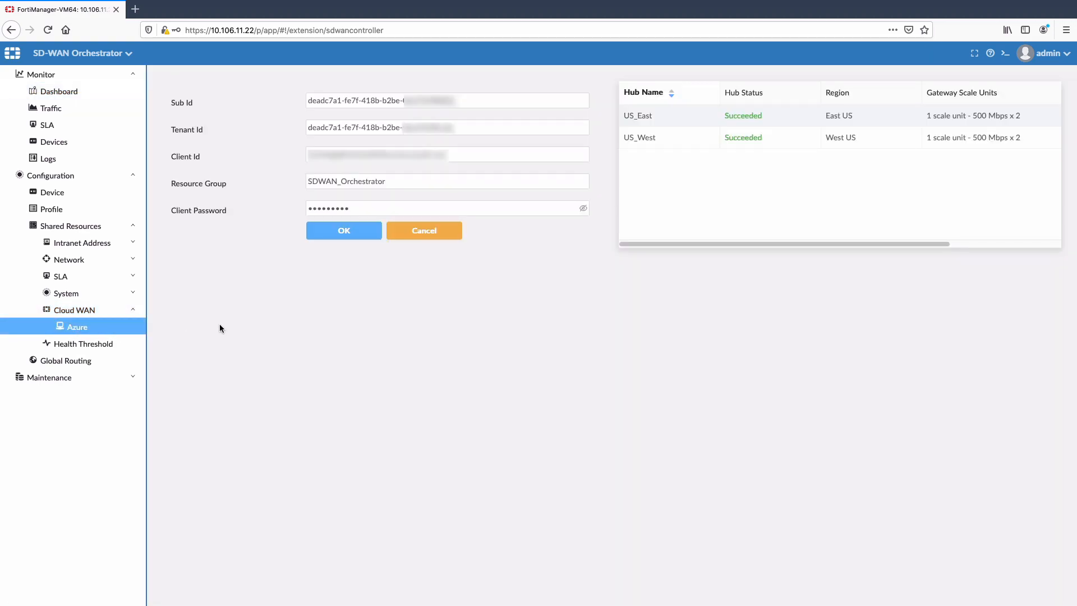
# Start a new SD-WAN profile and bring up its Hub Type choices
pyautogui.click(137, 208)
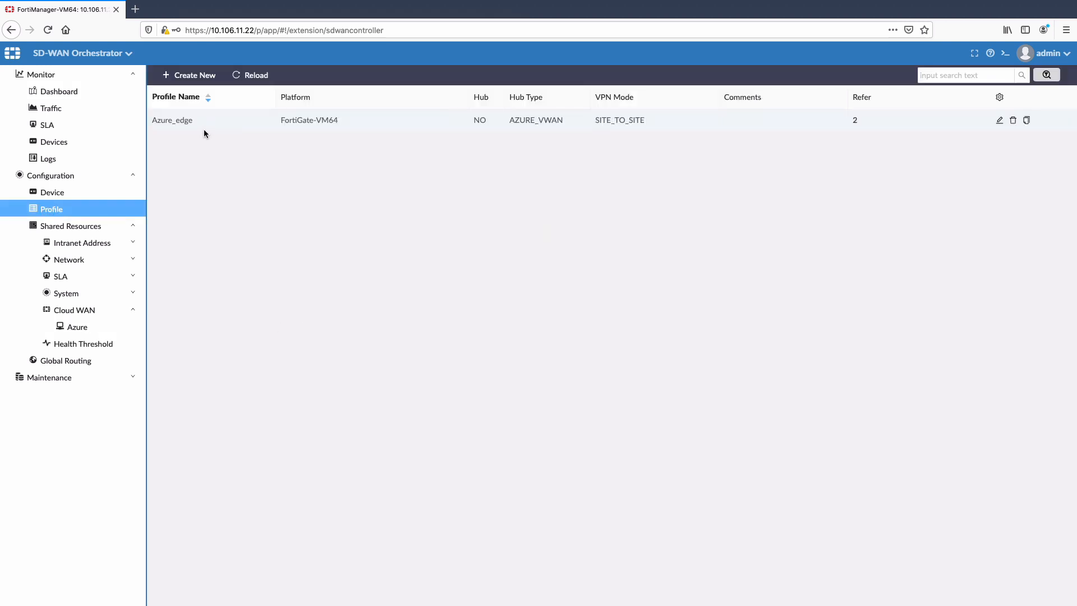
pyautogui.click(194, 77)
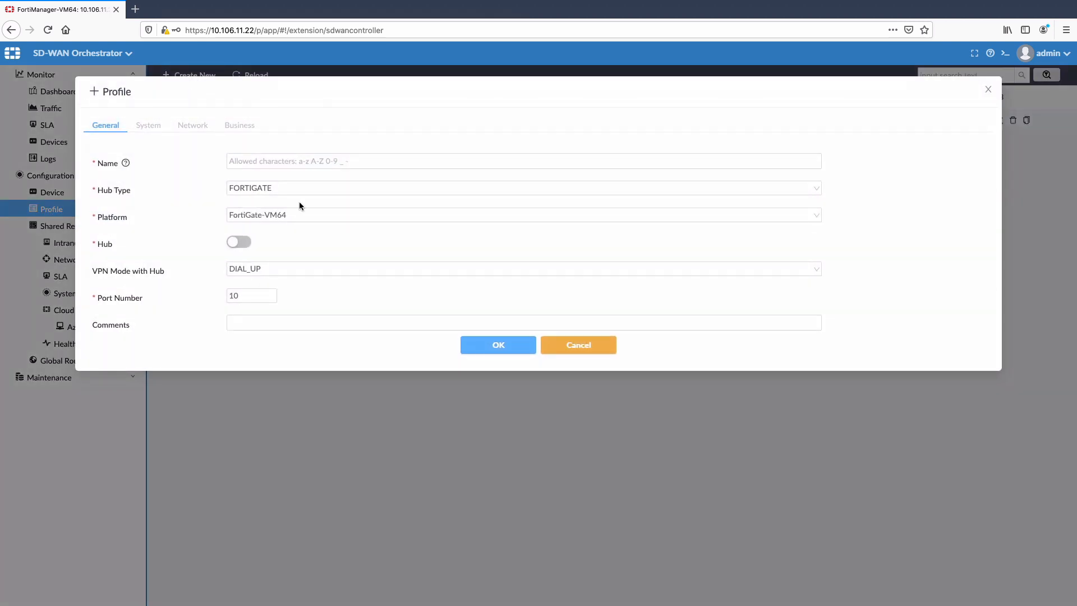
pyautogui.click(312, 191)
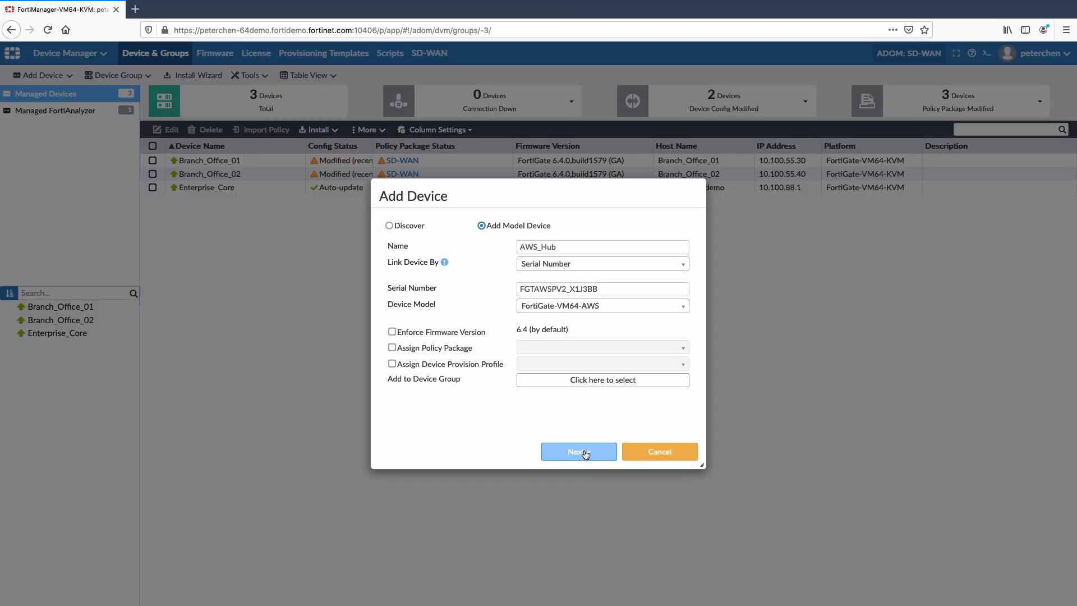
# Add the model device AWS_Hub, linked by serial number, with device model FortiGate-VM64-AWS
pyautogui.click(579, 451)
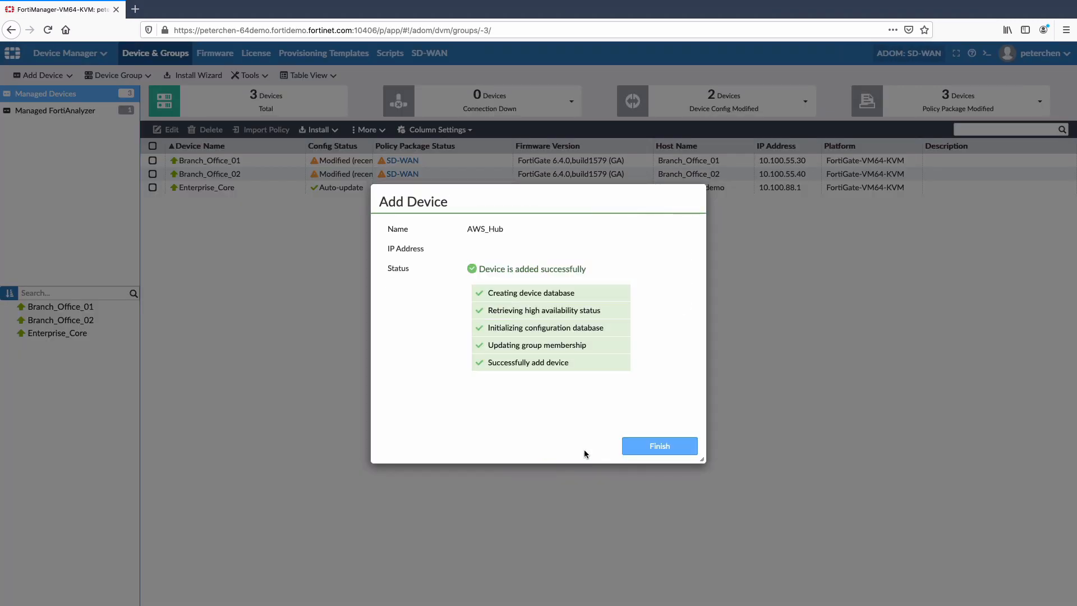
pyautogui.click(631, 446)
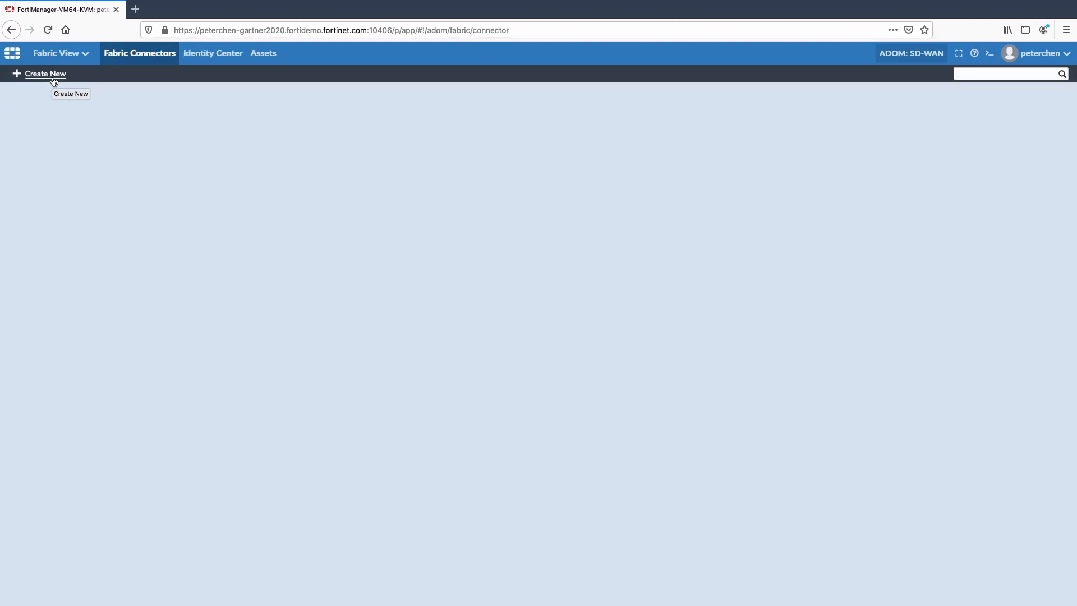
# Create an AWS fabric connector named AWS_CONNECTOR for region us-west-2, entering the AWS access key ID and secret access key
pyautogui.click(55, 80)
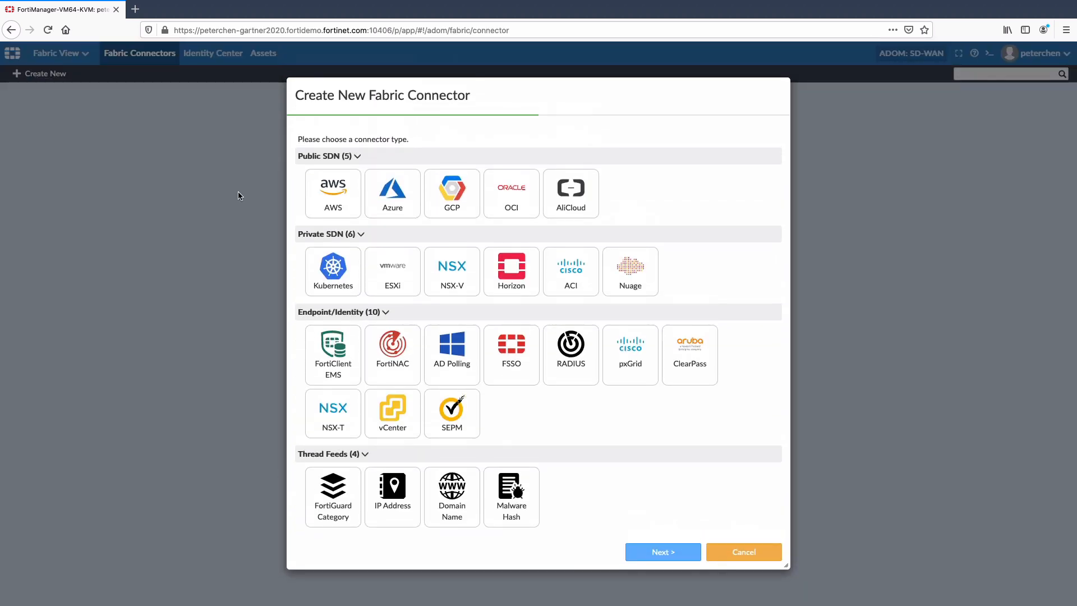
pyautogui.doubleClick(328, 195)
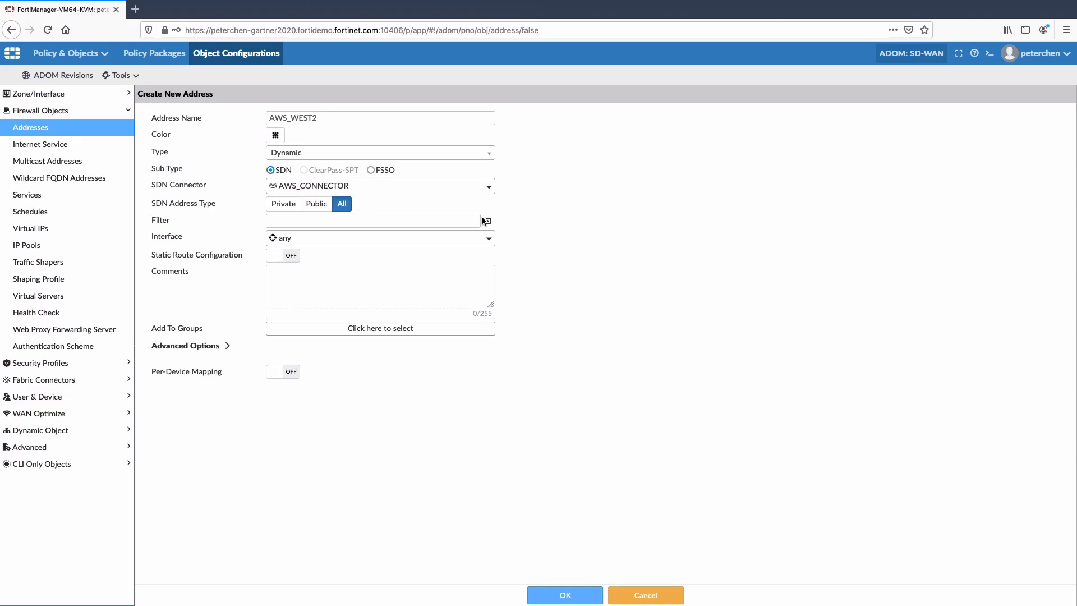
# In the dynamic SDN address AWS_WEST2, generate a filter on InstanceId i-06b6cb231bd3e45f7
pyautogui.click(485, 221)
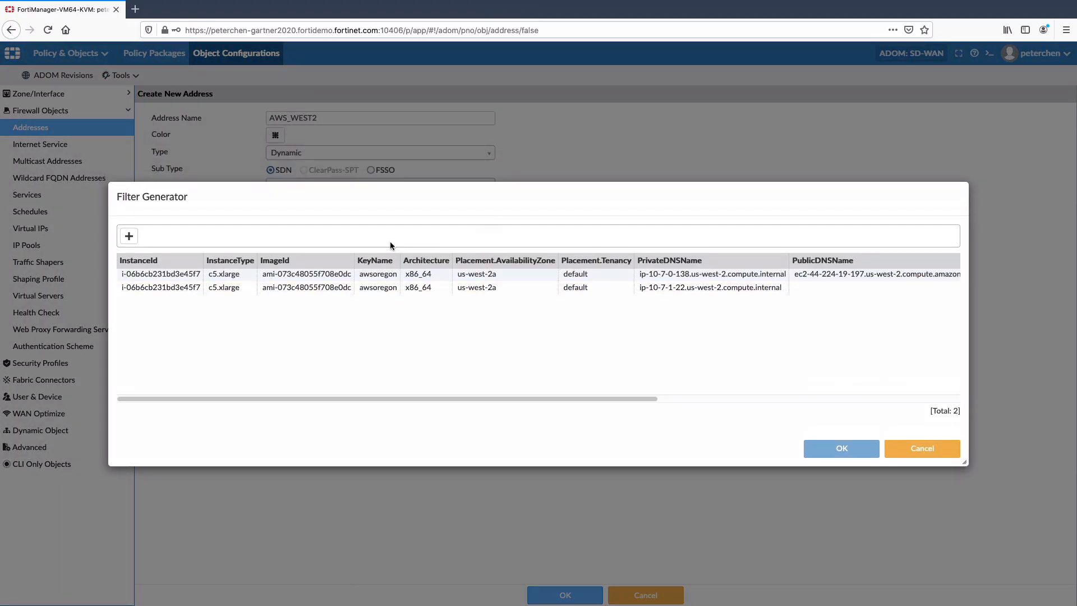
pyautogui.click(129, 236)
pyautogui.click(186, 289)
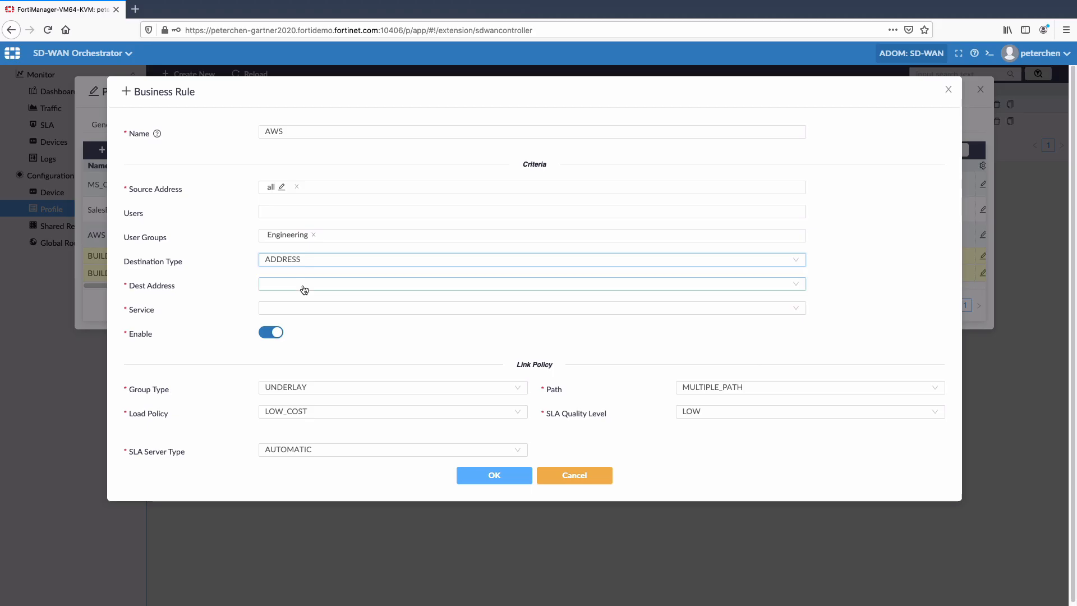
# Choose a destination address from the address list for the business rule AWS
pyautogui.click(303, 285)
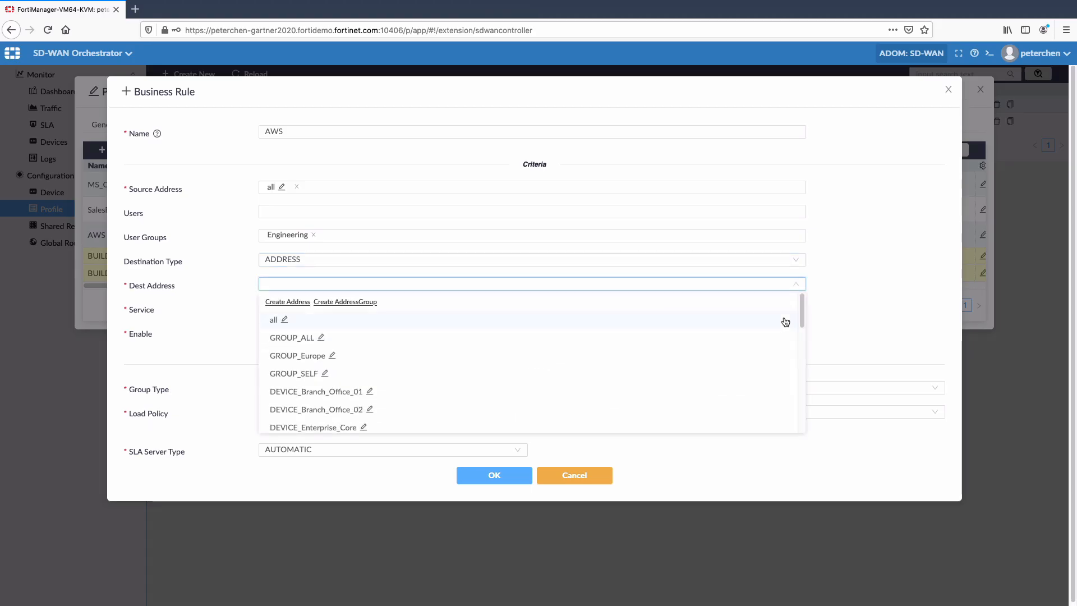
pyautogui.moveTo(801, 320); pyautogui.dragTo(809, 370)
pyautogui.click(285, 334)
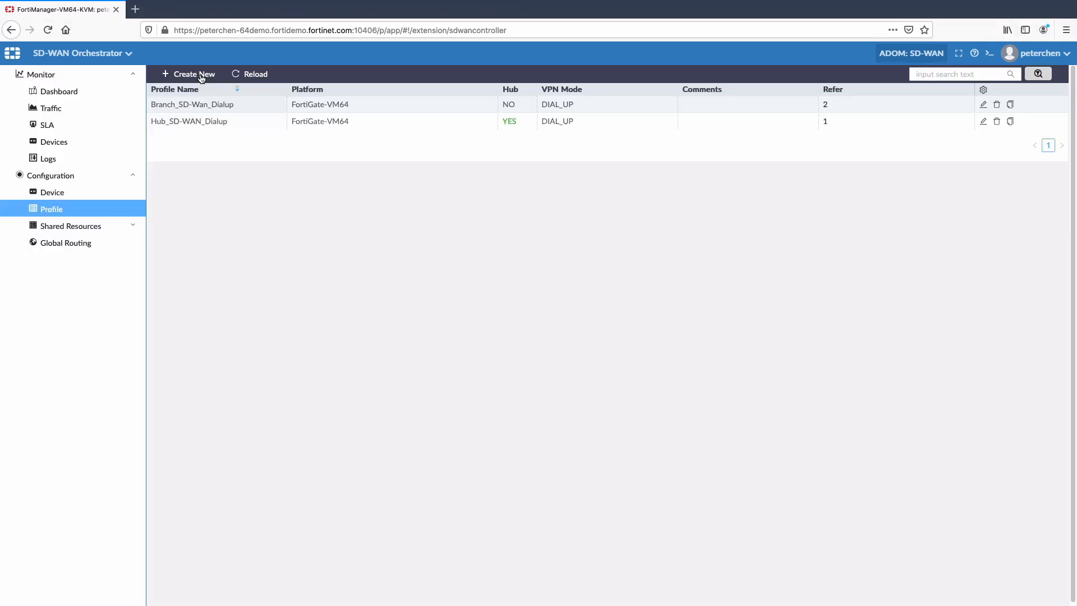
# Set up a profile named New_Hub_profile with Hub enabled and DIAL_UP as the VPN mode with edge, and open Max Edge Count for editing
pyautogui.click(202, 75)
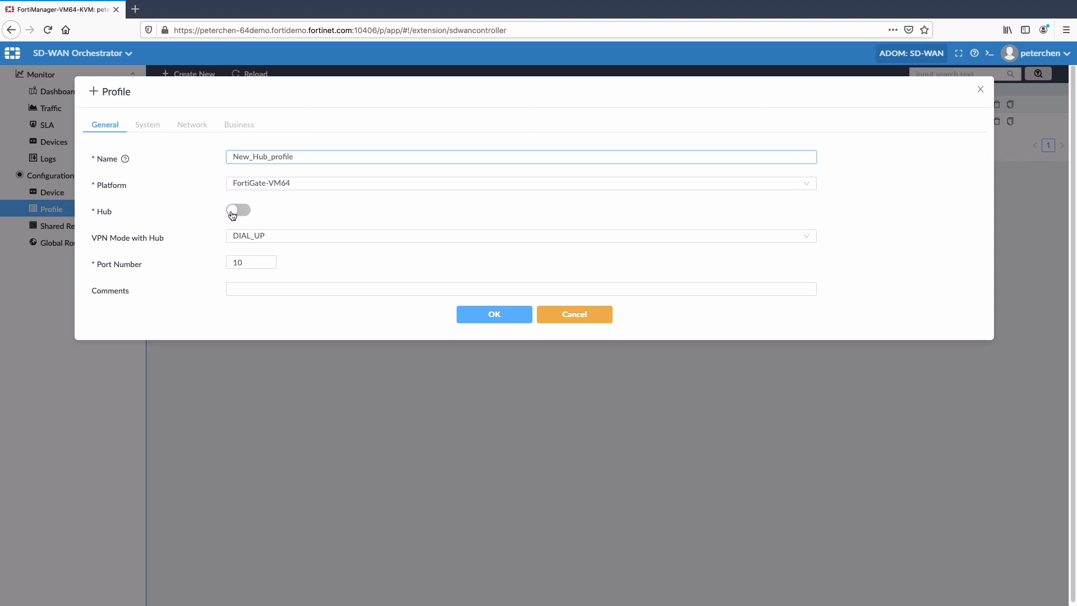
pyautogui.click(234, 212)
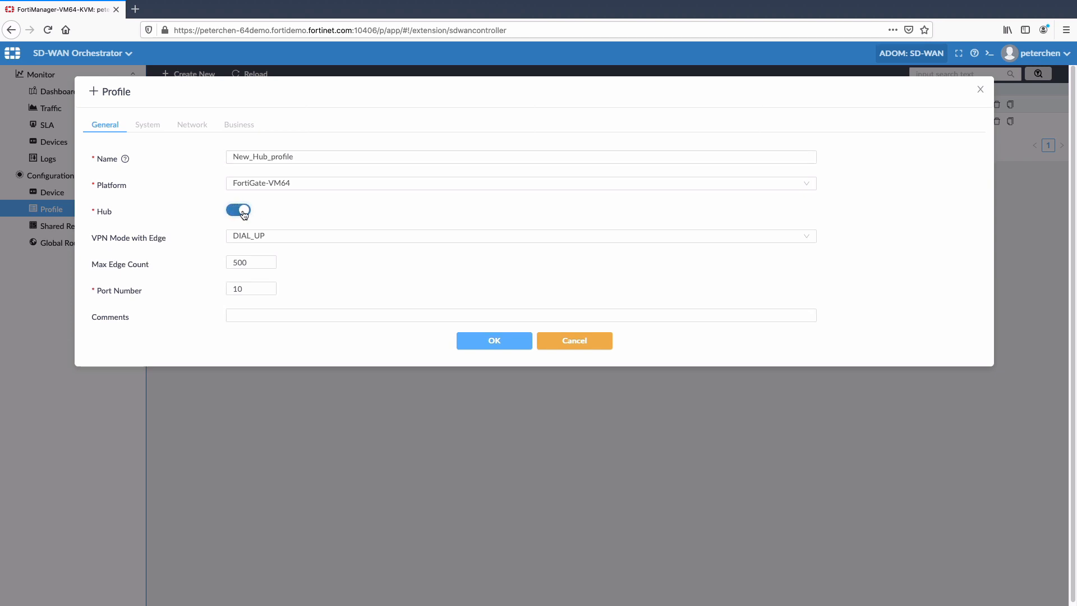
pyautogui.click(302, 241)
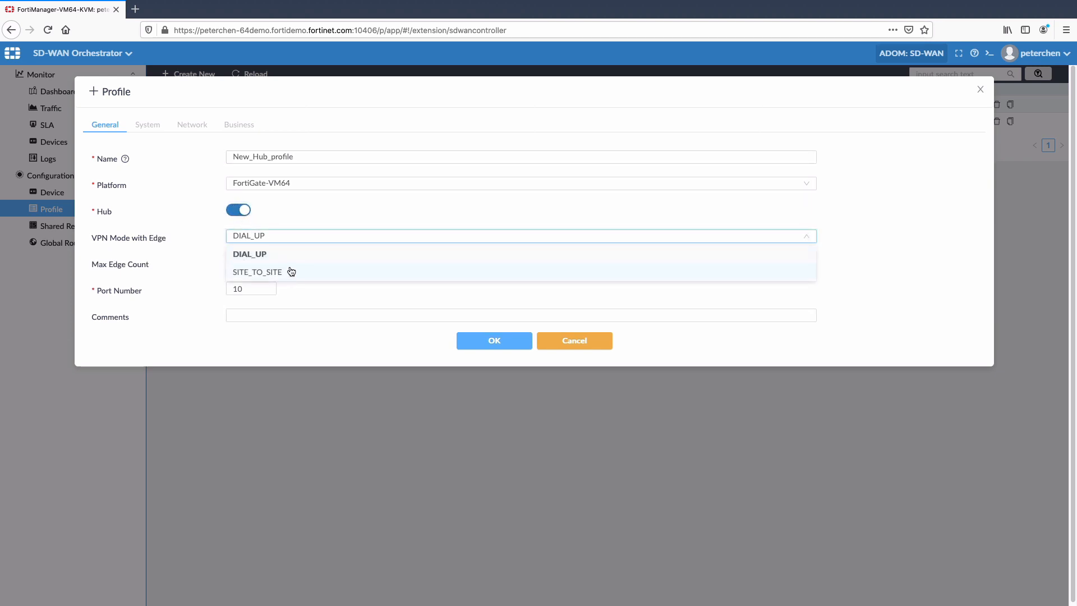
pyautogui.click(307, 227)
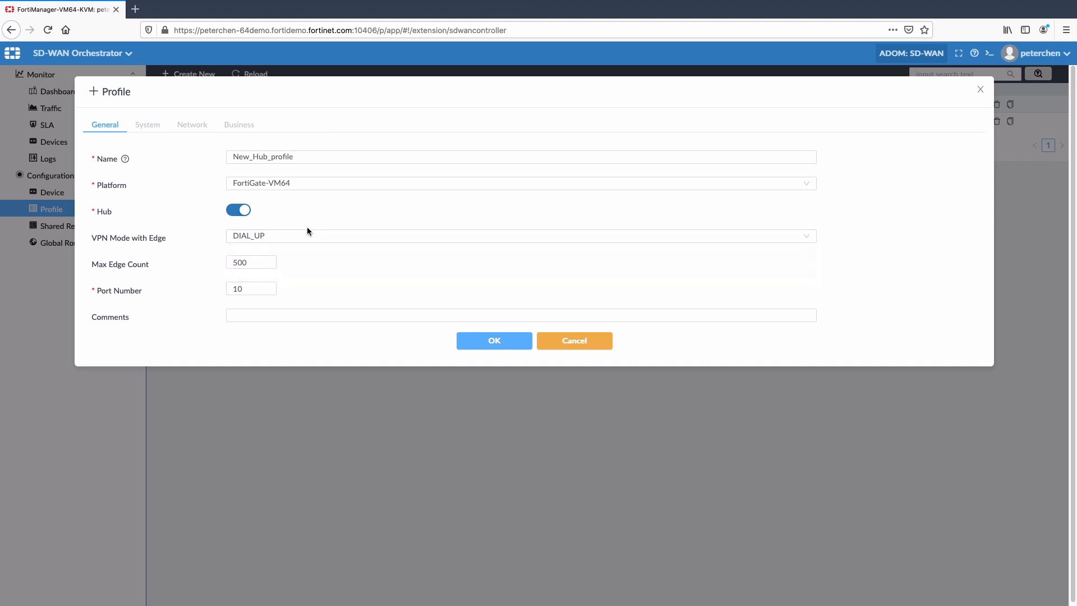
pyautogui.click(251, 265)
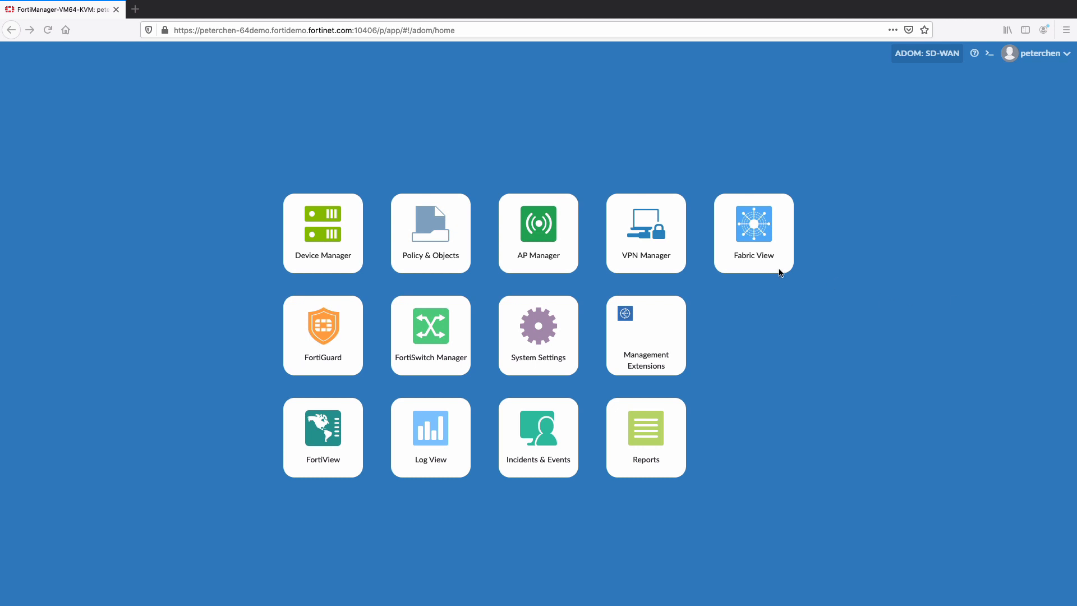
# In Policy & Objects, open firewall policy 1 of the Branch_Office_01 package for editing
pyautogui.click(437, 247)
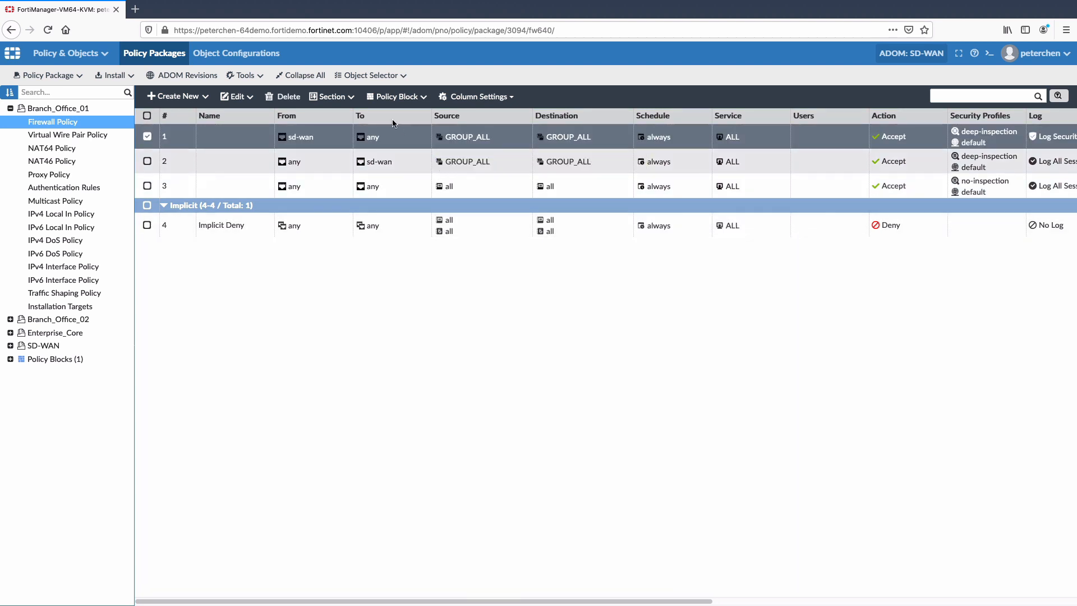
pyautogui.click(238, 100)
pyautogui.click(242, 117)
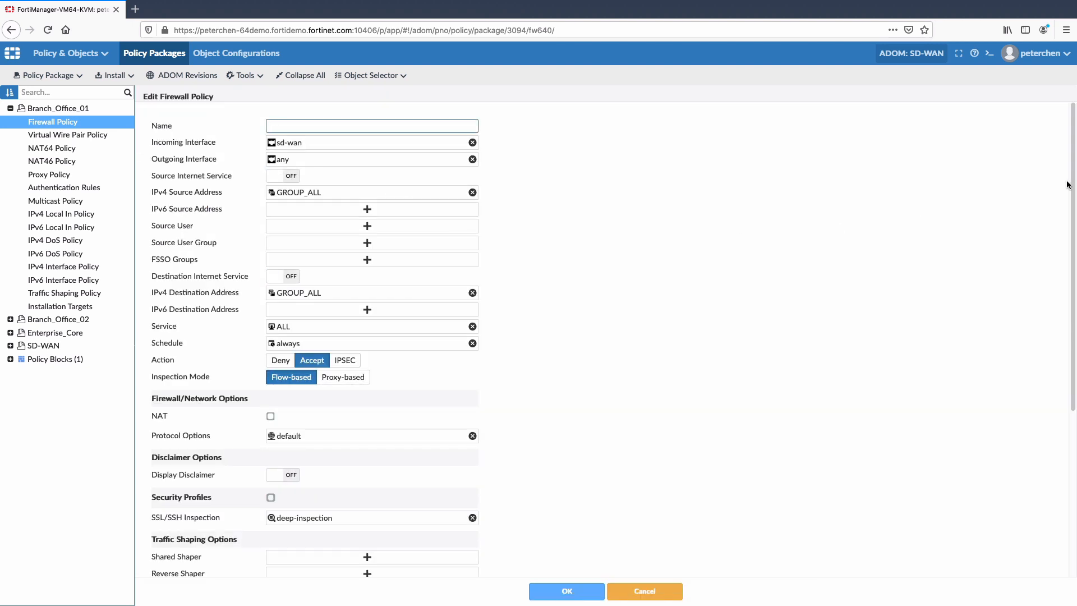
# Enable security profiles on the firewall policy and assign the default AntiVirus and default Web Filter profiles
pyautogui.moveTo(1066, 185); pyautogui.dragTo(1062, 352)
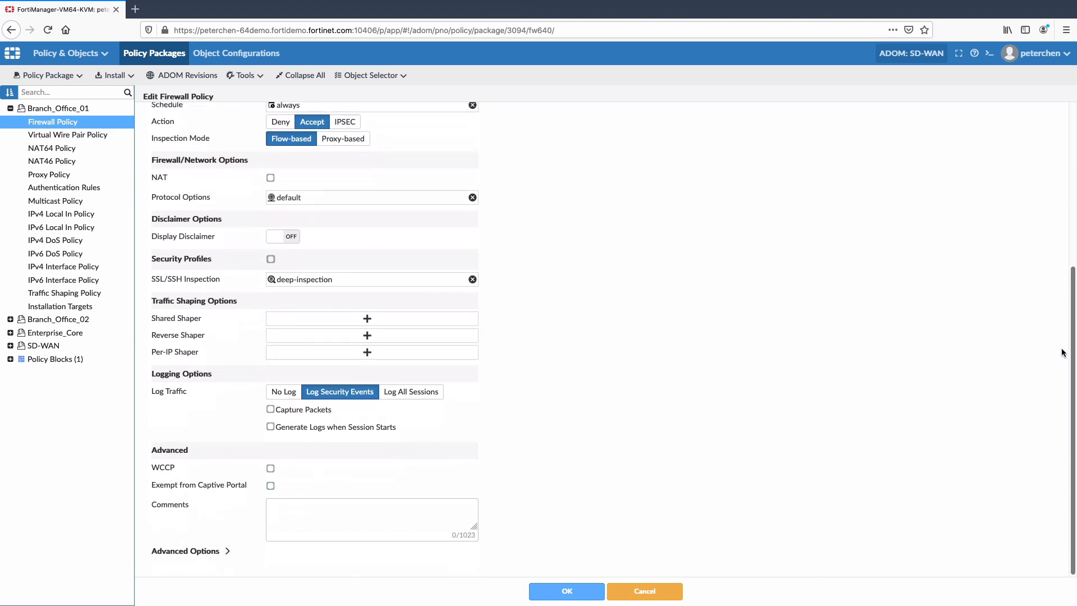
pyautogui.click(270, 258)
pyautogui.click(366, 302)
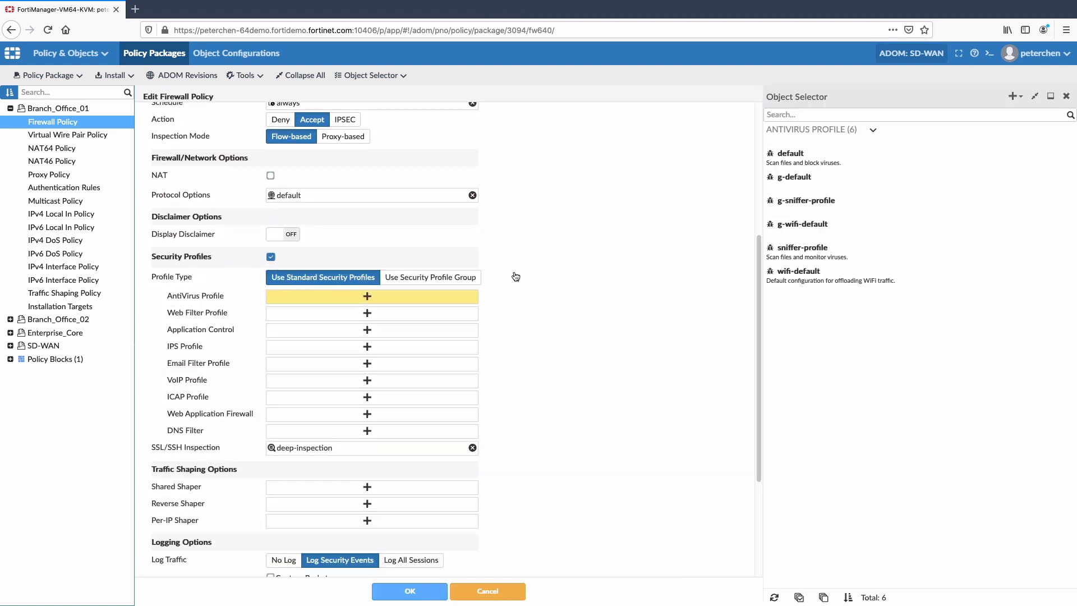
pyautogui.click(780, 168)
pyautogui.click(374, 310)
pyautogui.click(794, 156)
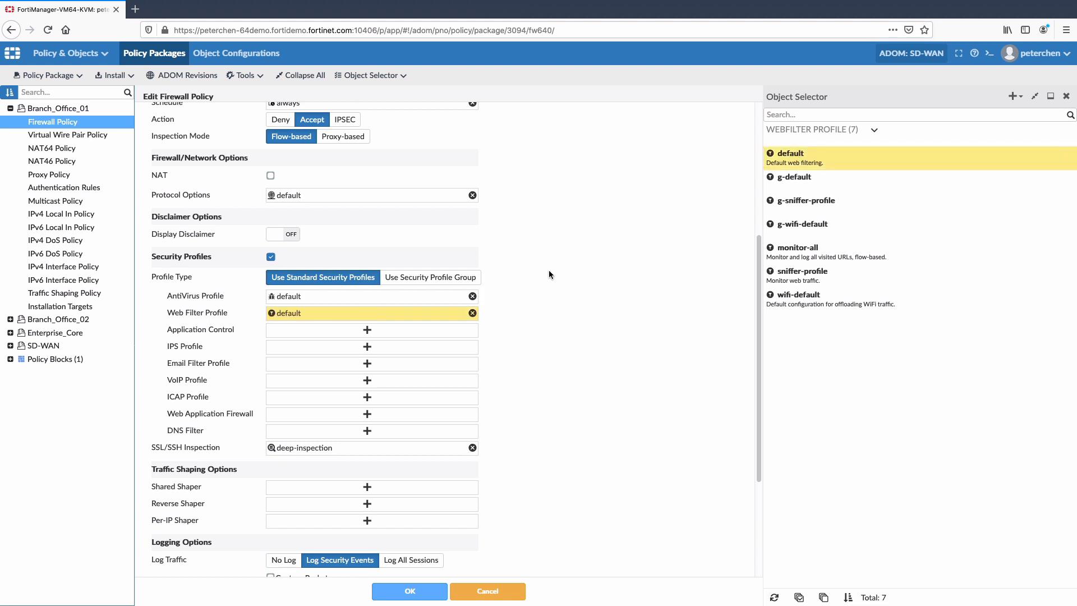
# Assign default Application Control, the all_default IPS profile and the default DNS filter, keep deep-inspection for SSL/SSH, and save the policy
pyautogui.click(392, 329)
pyautogui.click(785, 178)
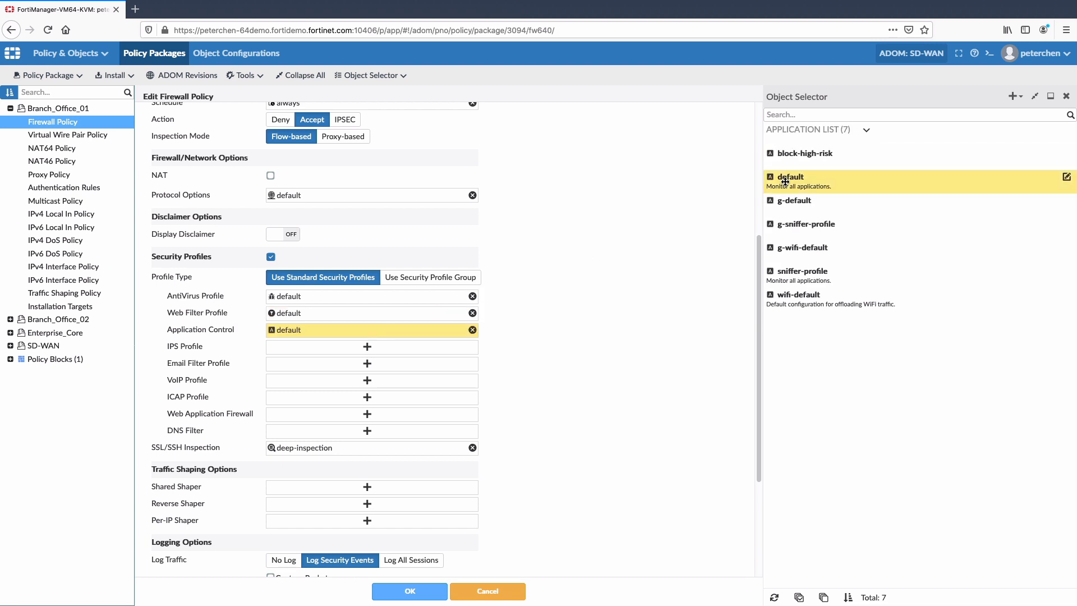
pyautogui.click(363, 346)
pyautogui.click(781, 160)
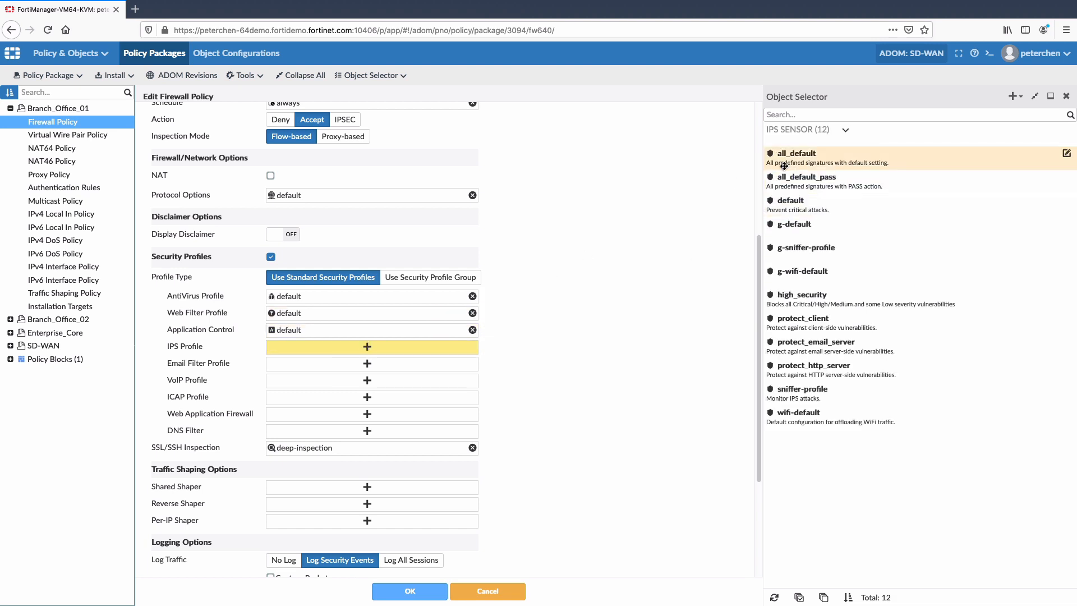
pyautogui.click(367, 431)
pyautogui.click(788, 158)
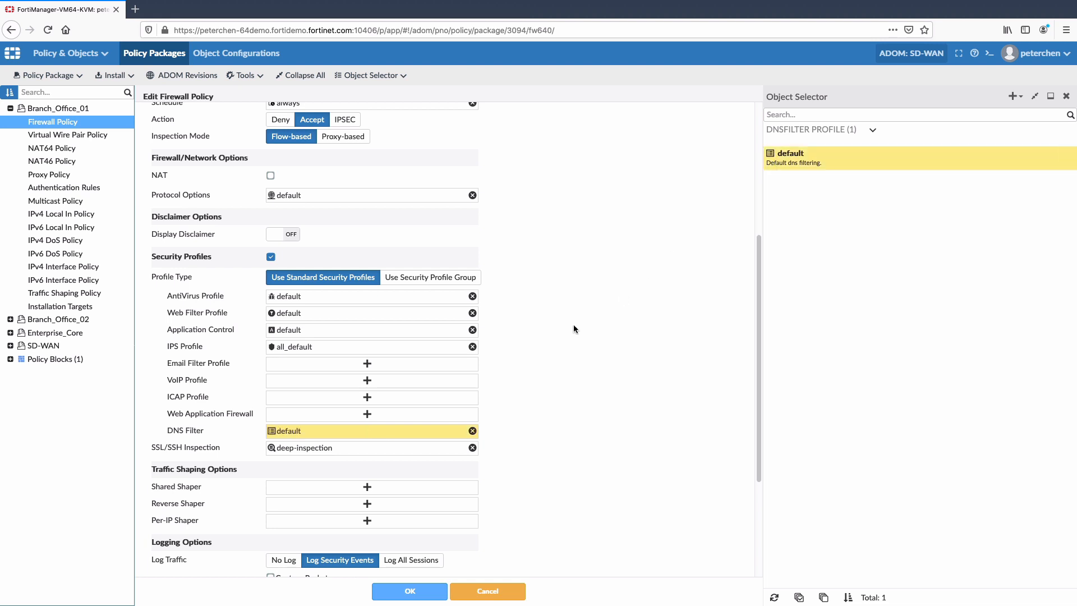
pyautogui.click(364, 449)
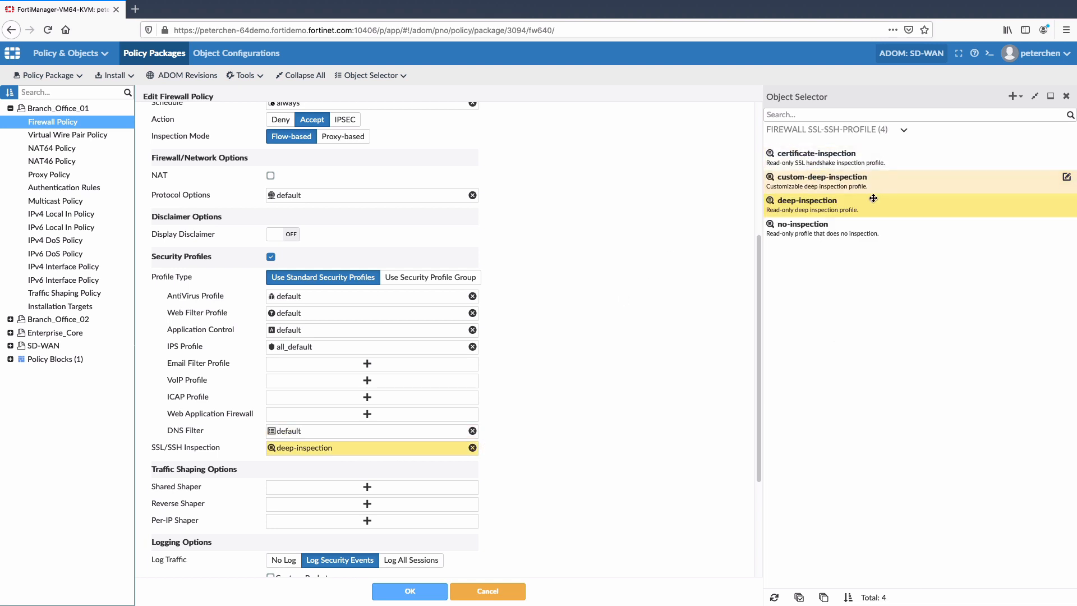
pyautogui.click(409, 591)
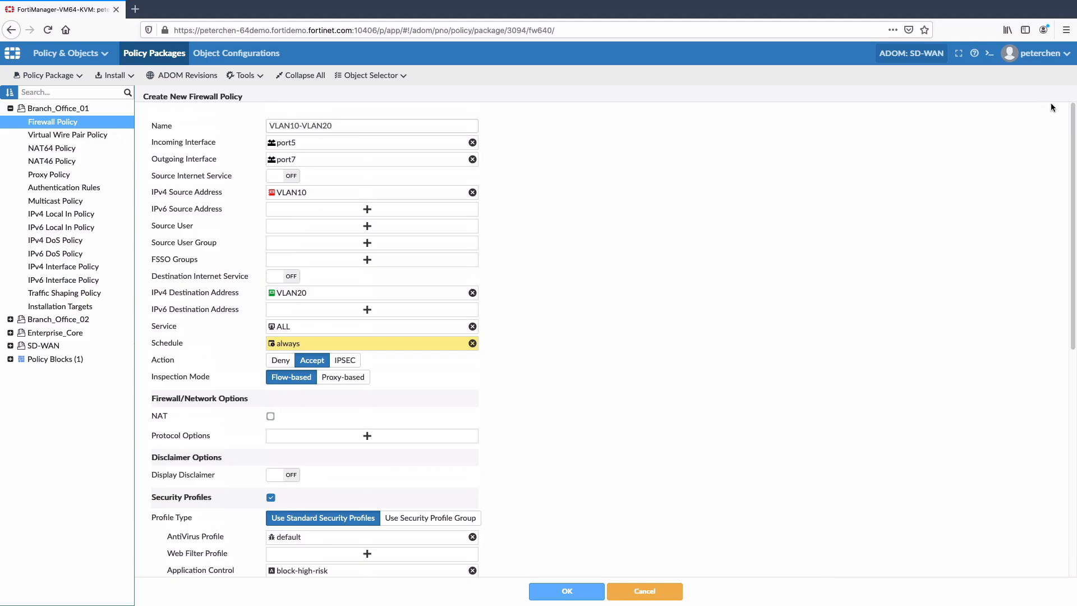
# Start a new fabric connector in the root ADOM and review the available connector types
pyautogui.moveTo(1070, 113); pyautogui.dragTo(1070, 196)
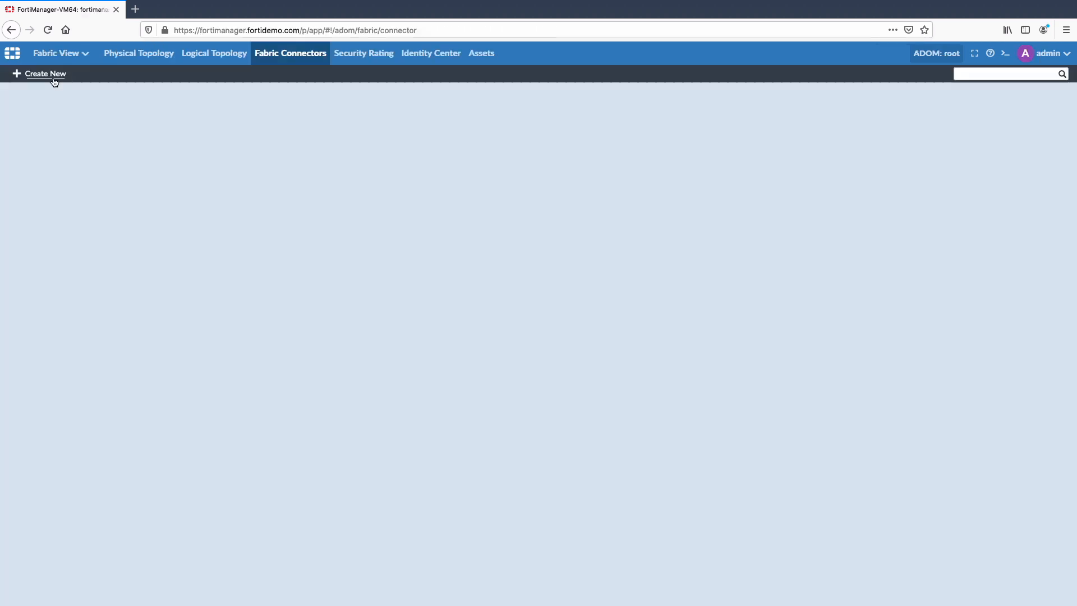
pyautogui.click(54, 78)
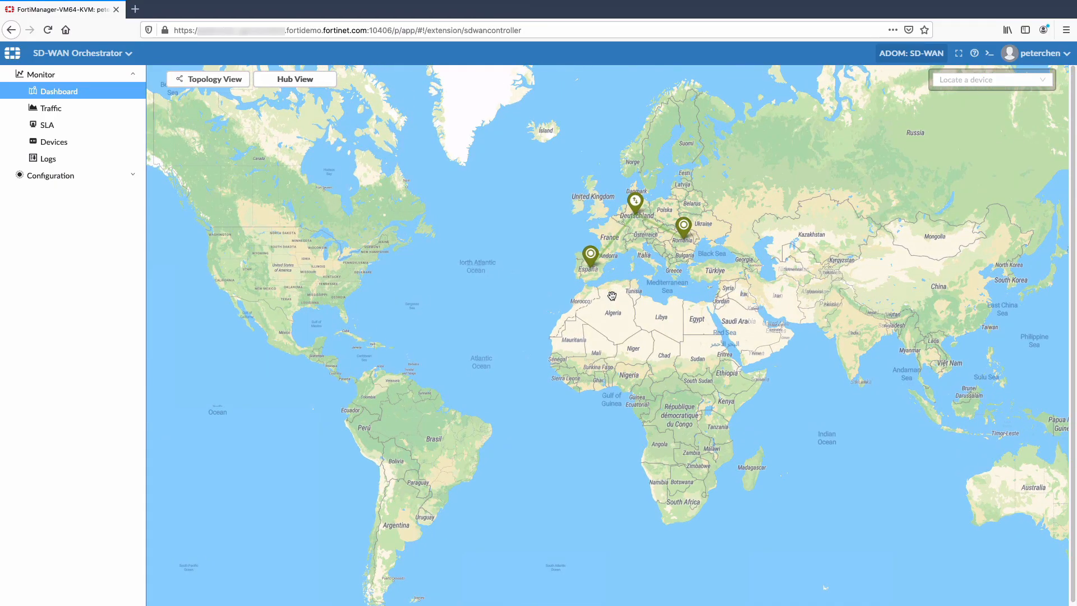
# In the SD-WAN Orchestrator topology view, inspect link quality and traffic between Enterprise_Core and both branch offices
pyautogui.scroll(3, 612, 296)
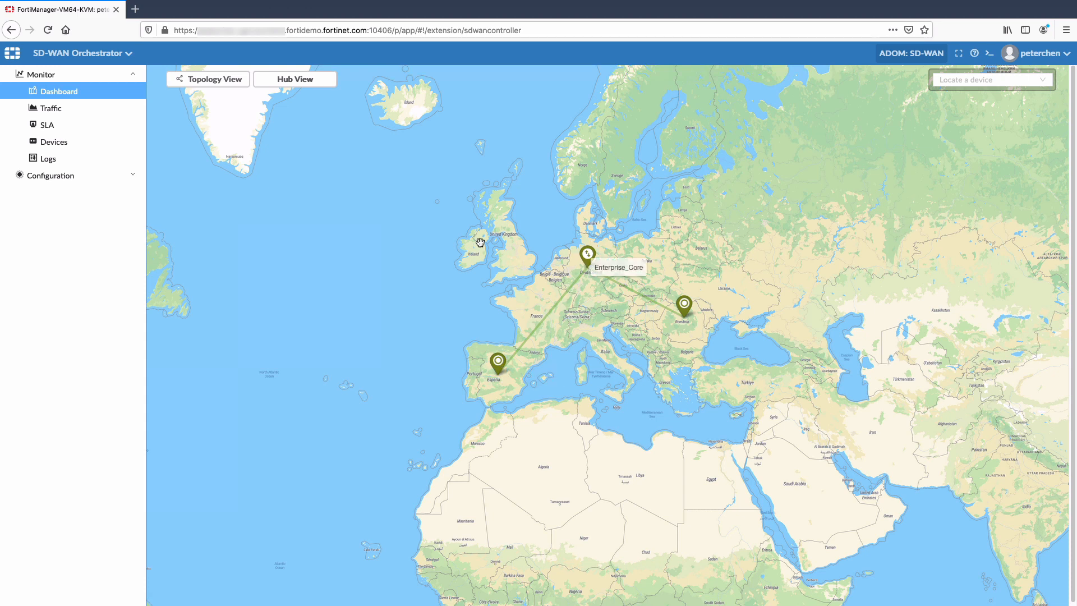
pyautogui.click(229, 80)
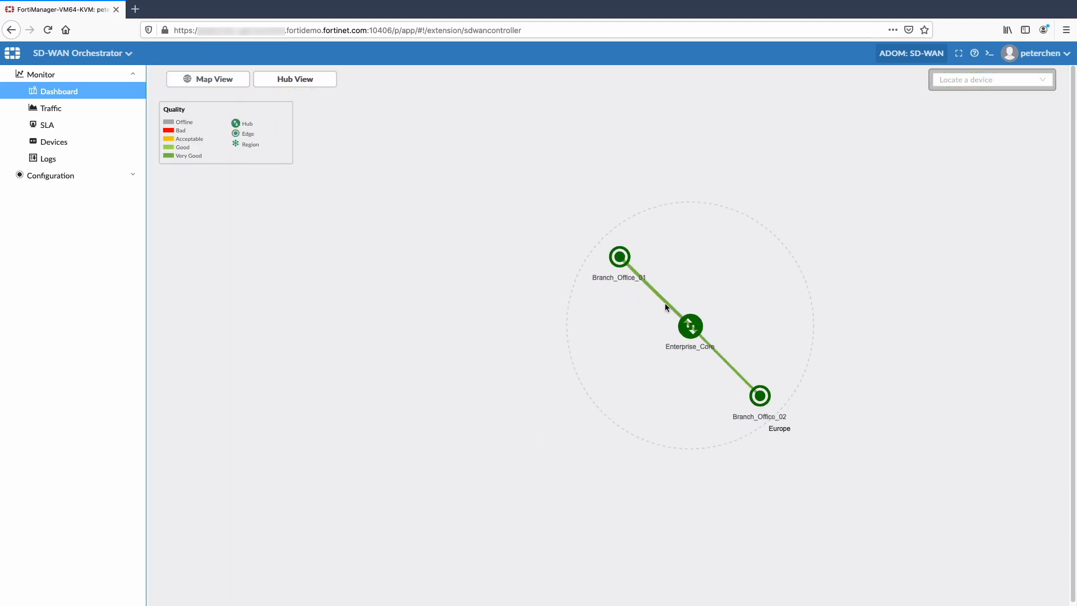
pyautogui.moveTo(661, 301)
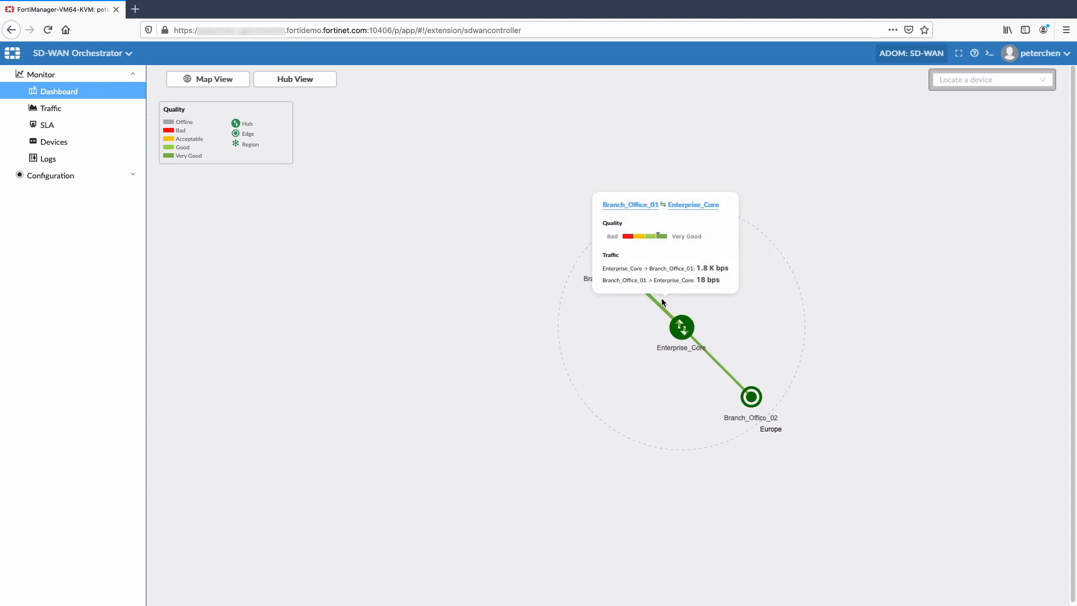
pyautogui.moveTo(714, 365)
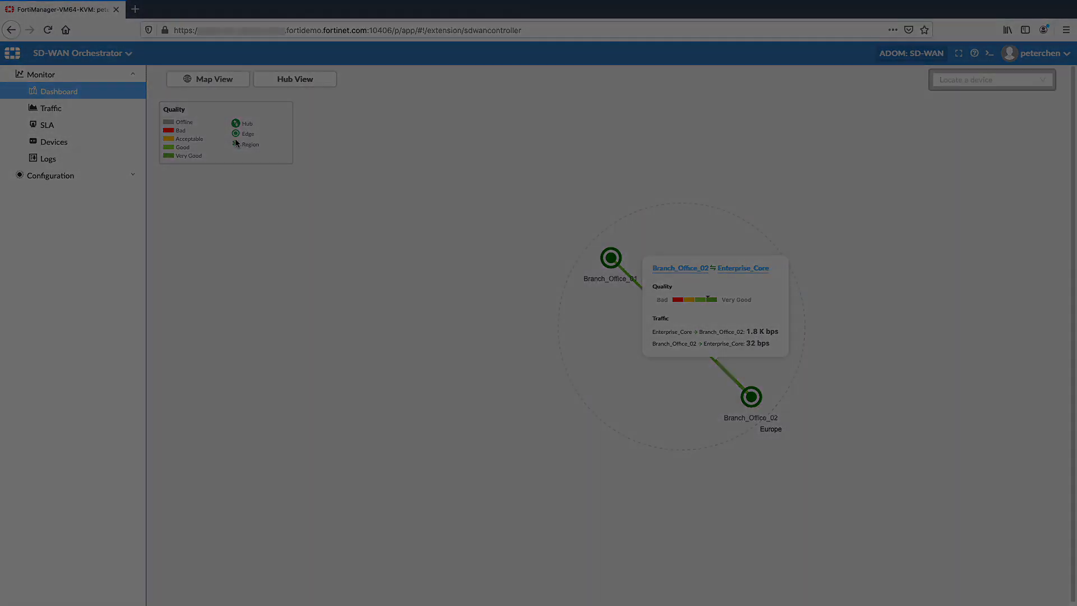
# Examine Branch_Office_01's static overlay link over the past 10 minutes, switching from the quality charts to the traffic charts
pyautogui.click(56, 142)
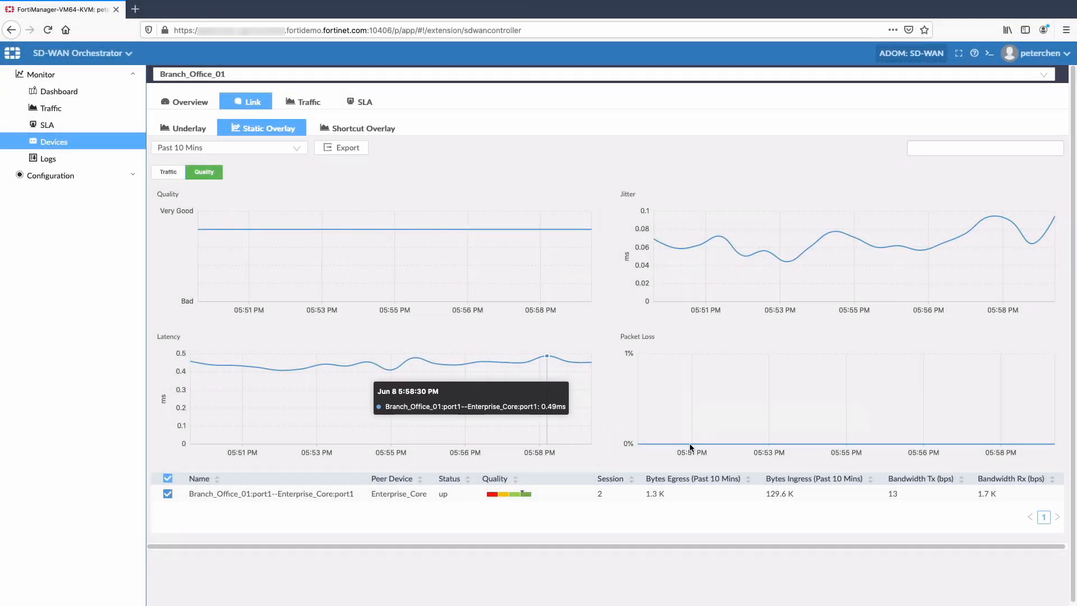
pyautogui.click(168, 173)
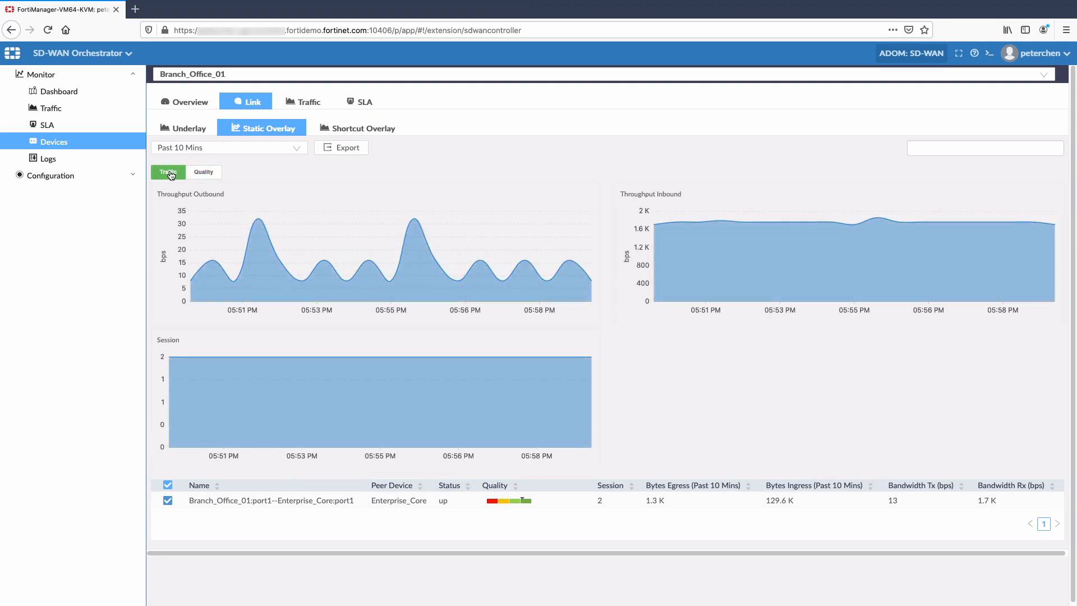
# Review Branch_Office_01's link quality and underlay, and expand source 10.1.0.10 in its traffic statistics for the past hour
pyautogui.click(202, 172)
pyautogui.click(184, 129)
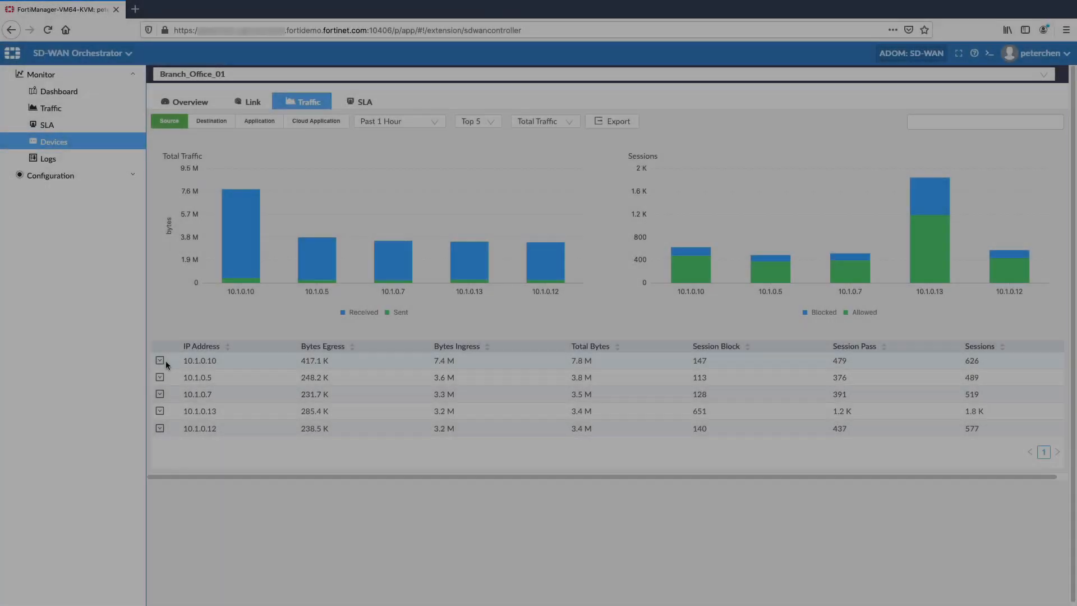
pyautogui.click(160, 362)
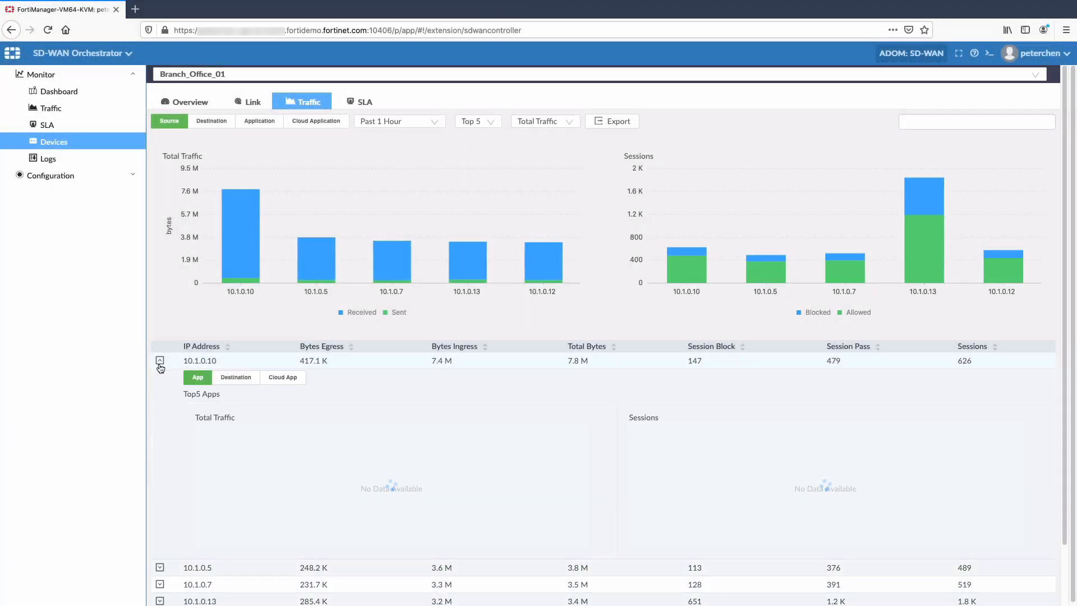
# Examine Branch_Office_01's SLA charts of packet loss, latency and jitter for Default_Office_365 over the past 10 minutes
pyautogui.click(367, 104)
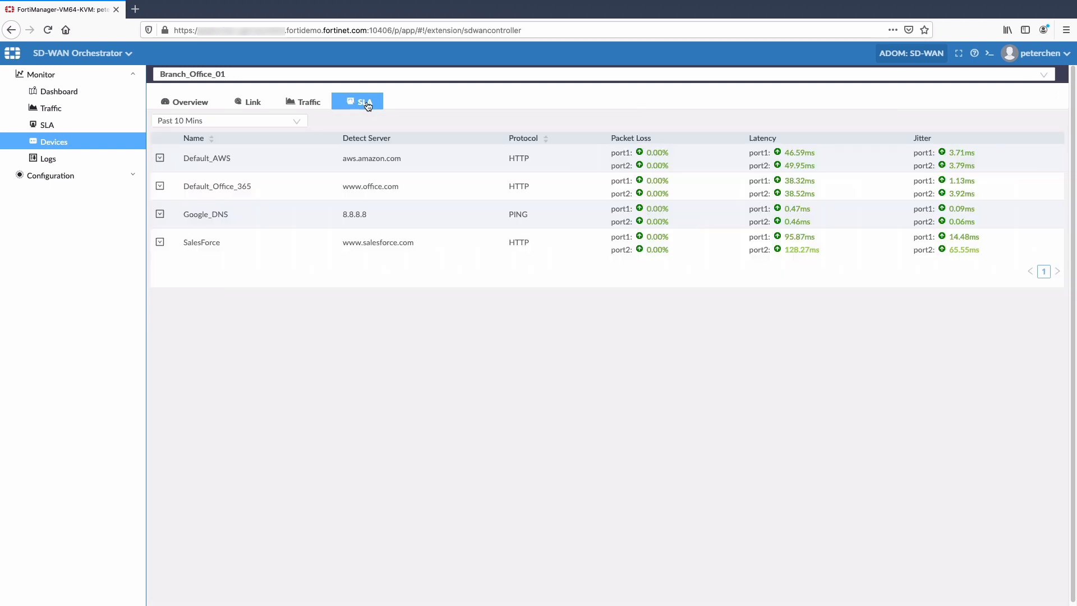
pyautogui.click(160, 186)
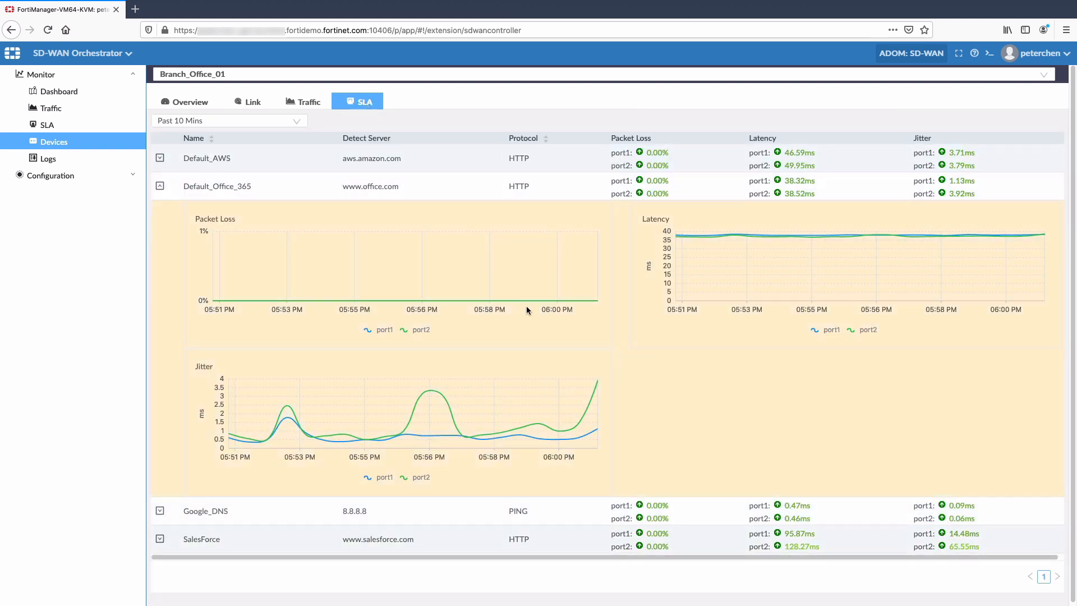
pyautogui.moveTo(928, 235)
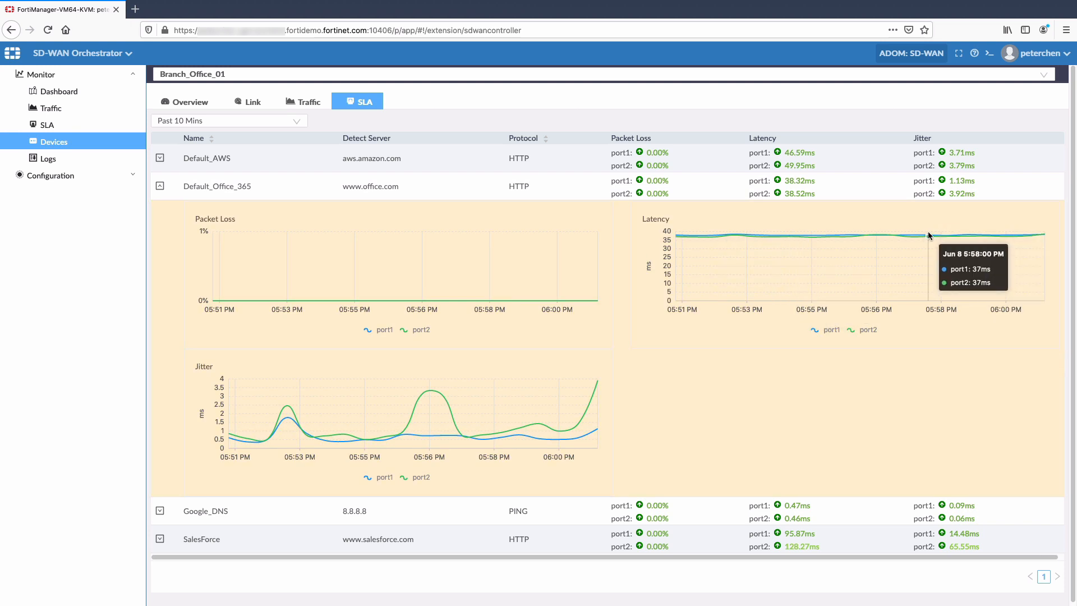
pyautogui.moveTo(616, 394)
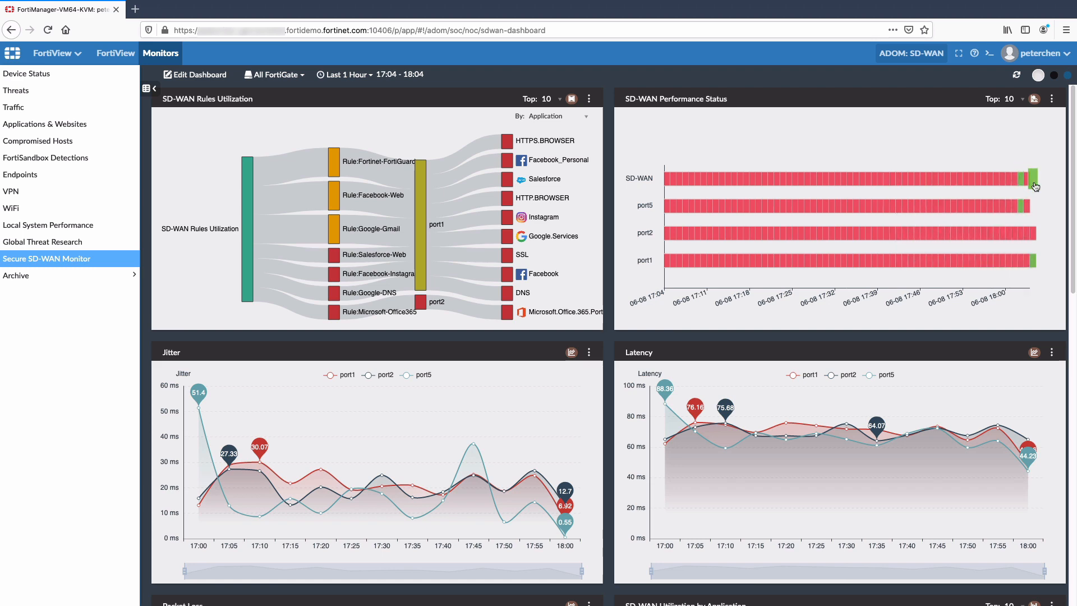
# Review the Secure SD-WAN Monitor dashboard and inspect the message and other details of Branch_Office_01's port1 health check log entry
pyautogui.moveTo(1073, 207); pyautogui.dragTo(1054, 516)
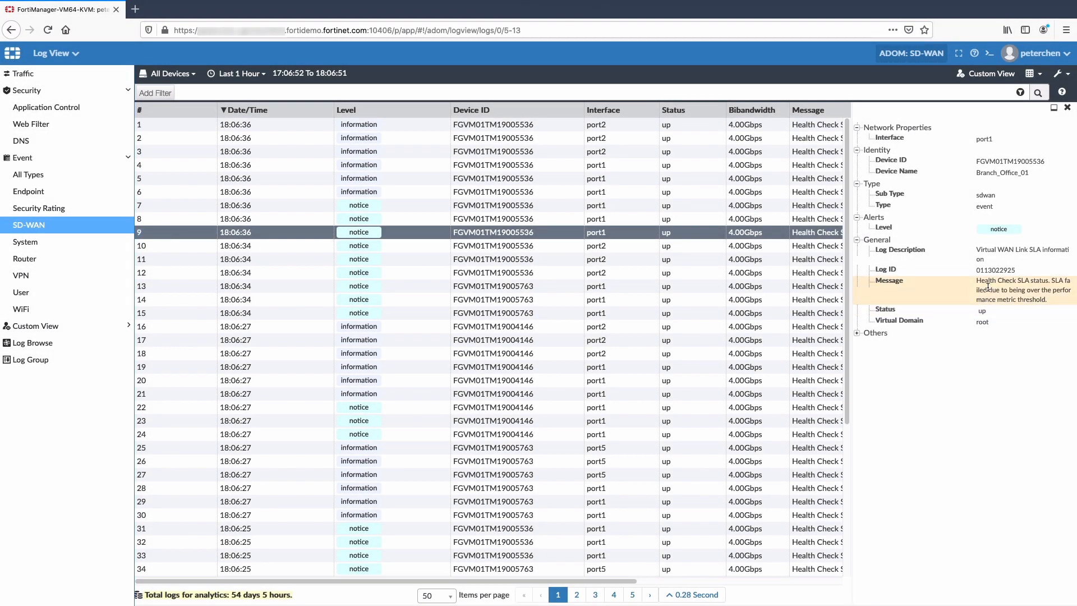
pyautogui.click(988, 286)
pyautogui.click(857, 333)
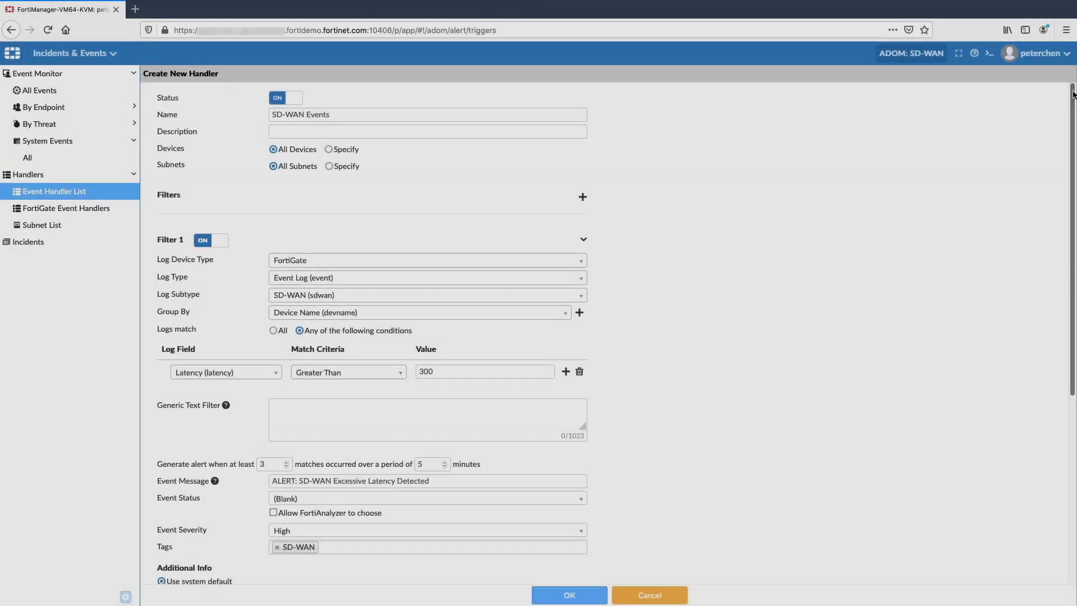
# Review the remaining settings of the new SD-WAN Events handler that alerts on latency greater than 300
pyautogui.moveTo(1072, 94); pyautogui.dragTo(1070, 291)
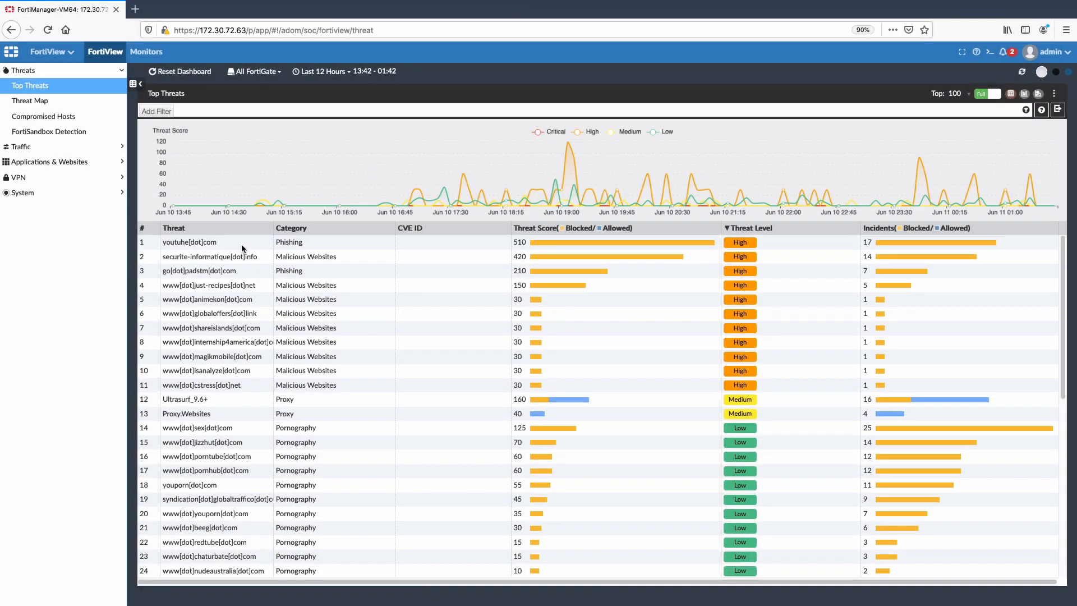
# Drill down into the youtuhe[dot]com phishing entry among the top threats to examine its sources
pyautogui.doubleClick(242, 243)
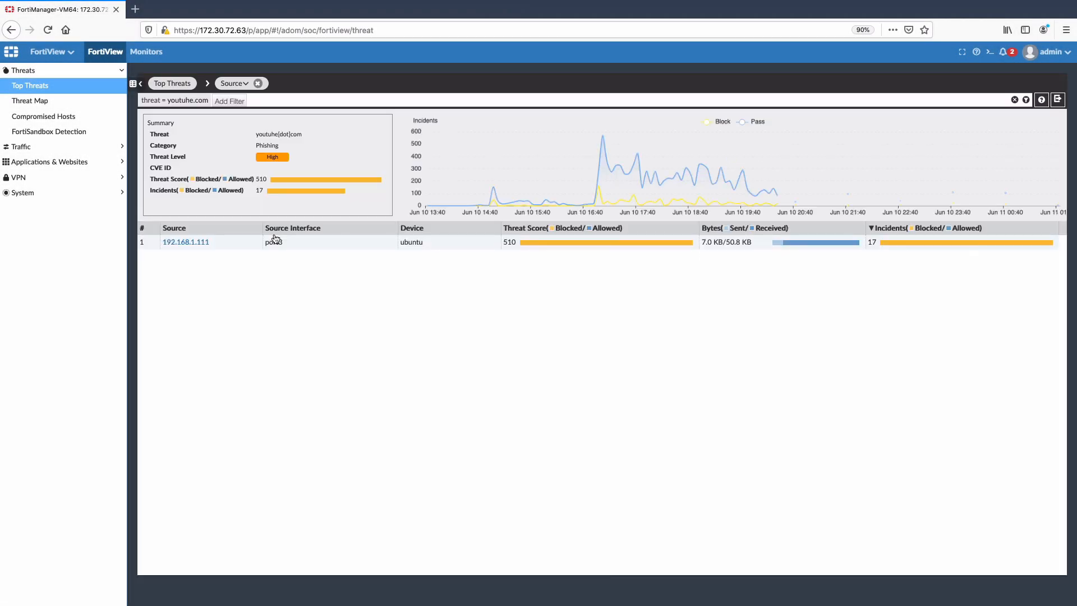
pyautogui.click(54, 335)
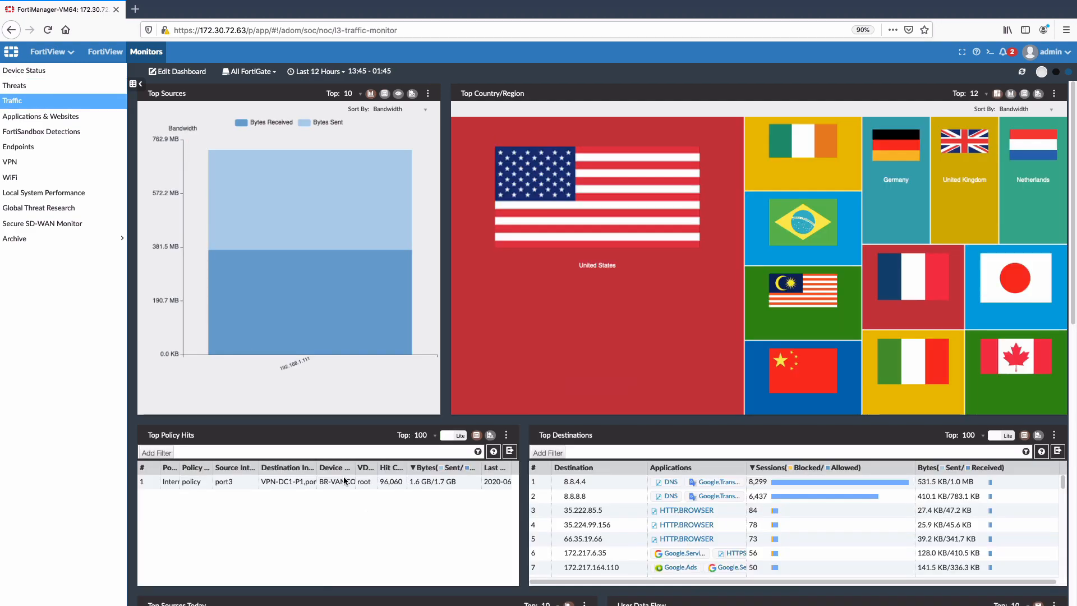
# Open the Global Threat Research monitor and compare worldwide threat prevalence for IPS, Botnet and Application
pyautogui.click(73, 207)
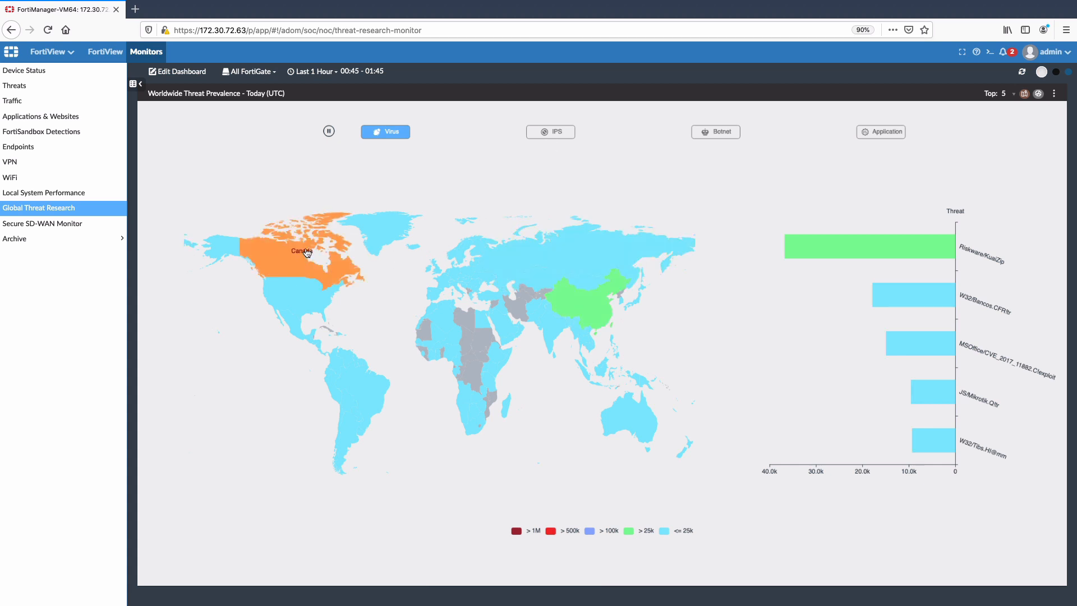
pyautogui.click(547, 133)
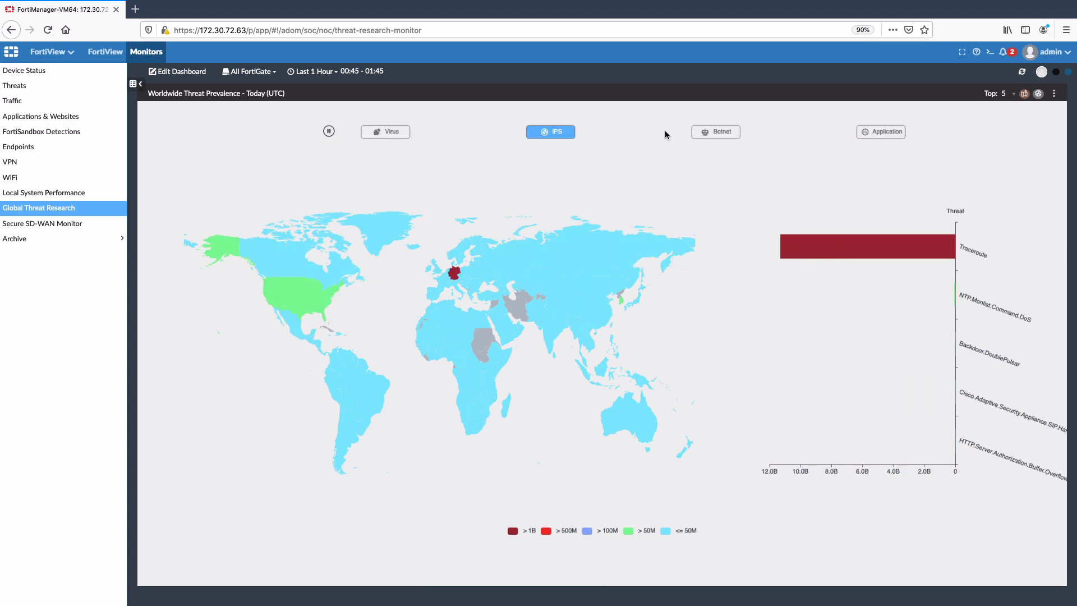
pyautogui.click(732, 134)
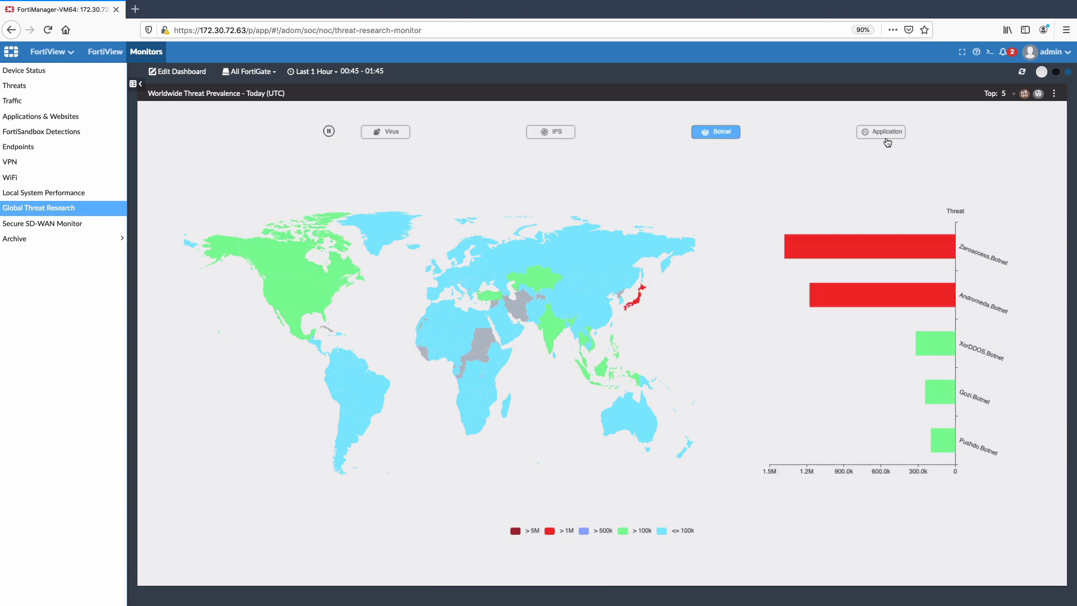
pyautogui.click(887, 139)
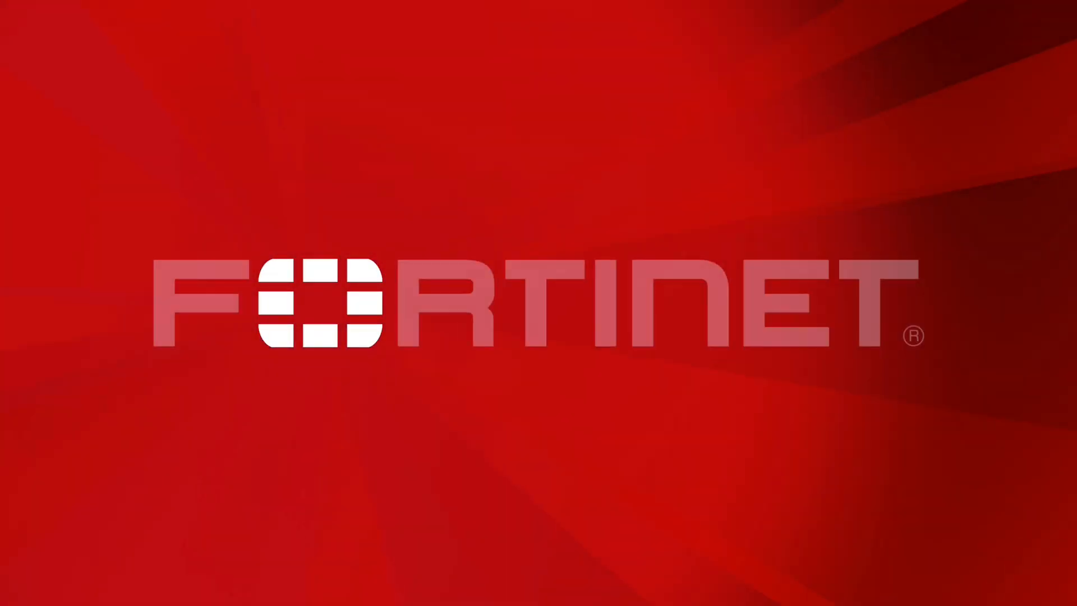